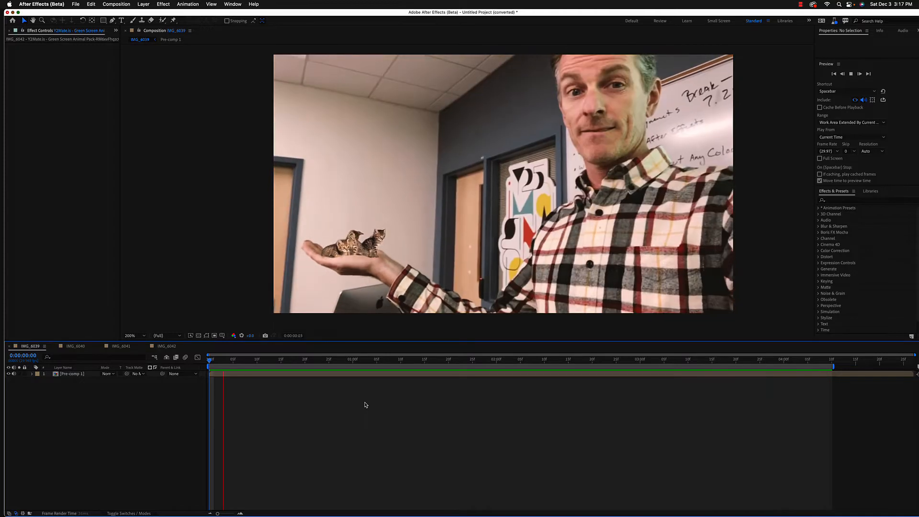
- Play back and scrub the finished sheep example in the IMG_6040 composition, and return to the IMG_6042 composition
key("space")
left_click(162, 347)
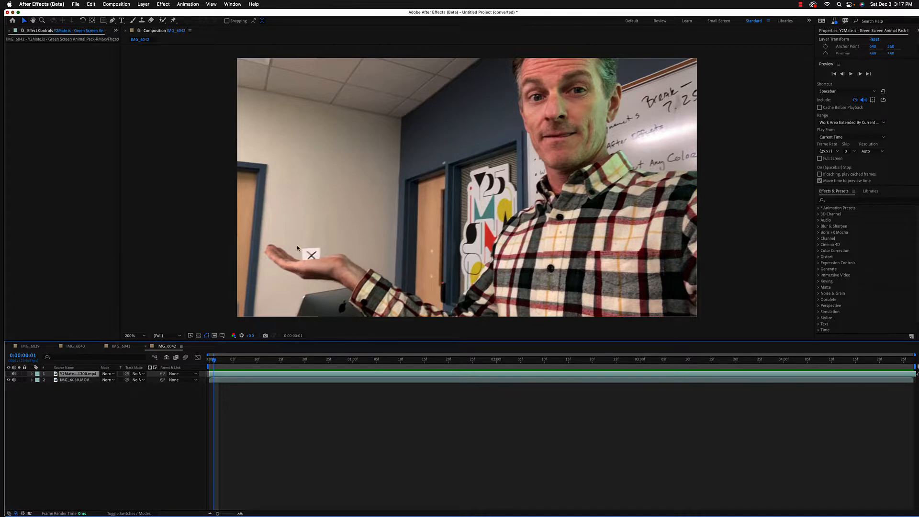
left_click(75, 346)
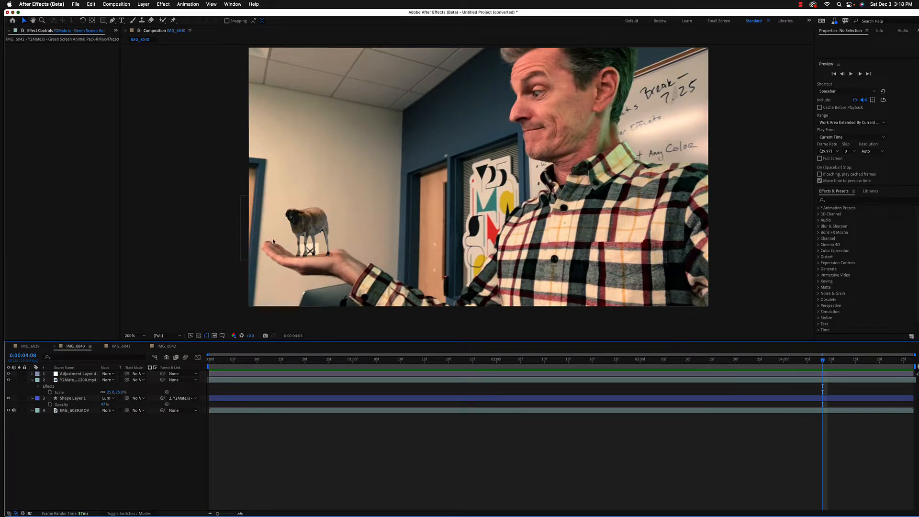
key("space")
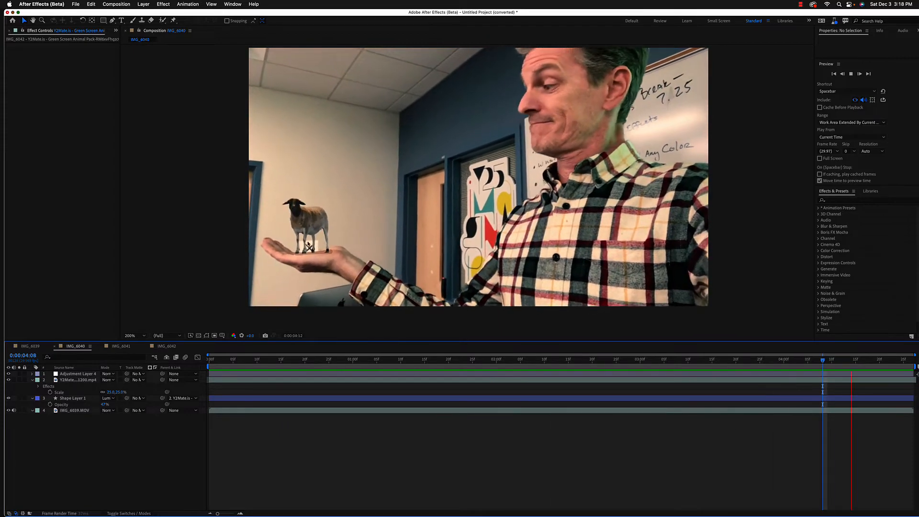
key("space")
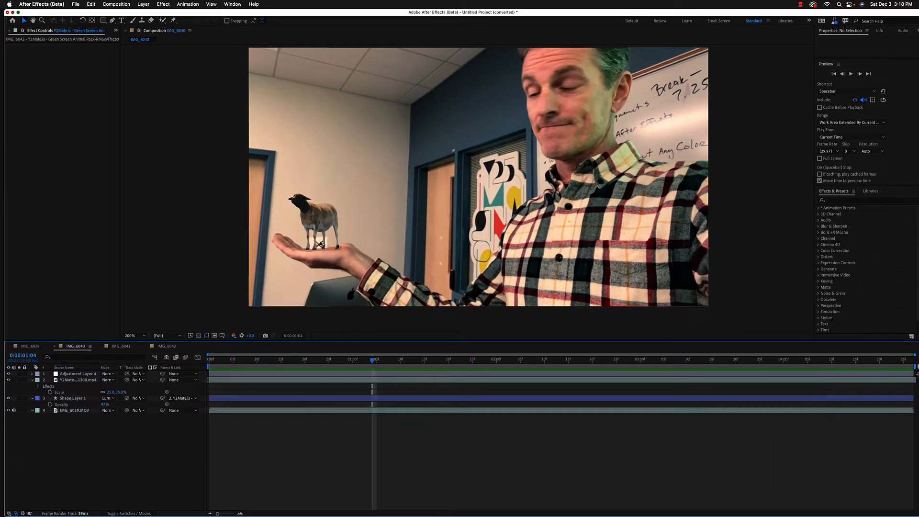
left_click_drag(374, 360, 178, 357)
left_click(167, 346)
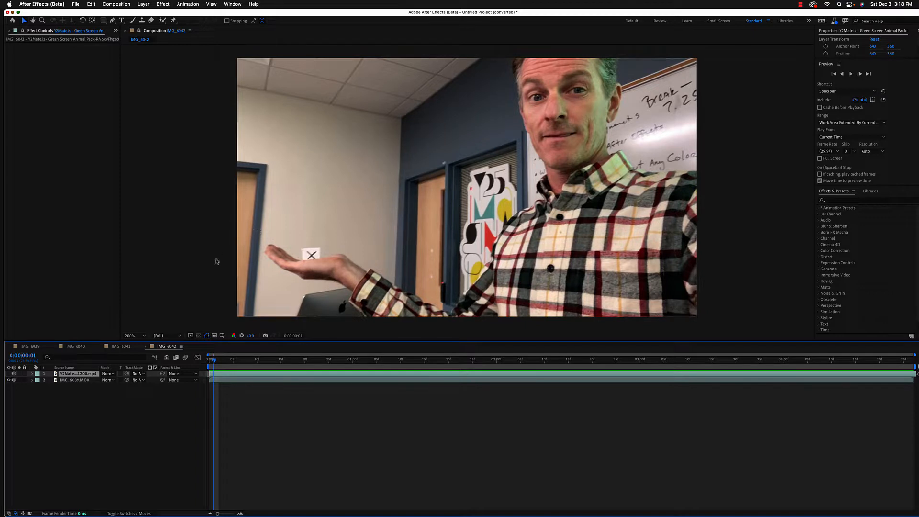
- Make the green-screen kitten layer visible and apply the Keylight (1.2) keying effect to it
left_click(9, 373)
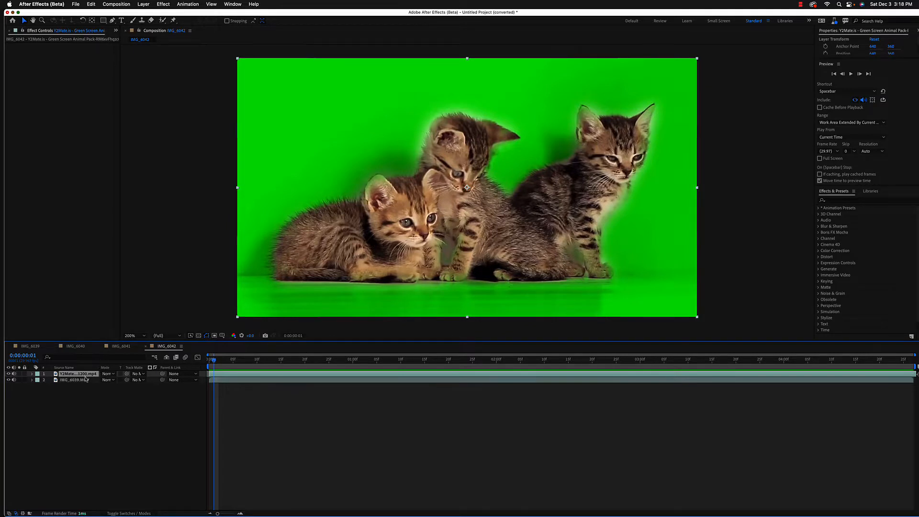
right_click(83, 374)
mouse_move(101, 401)
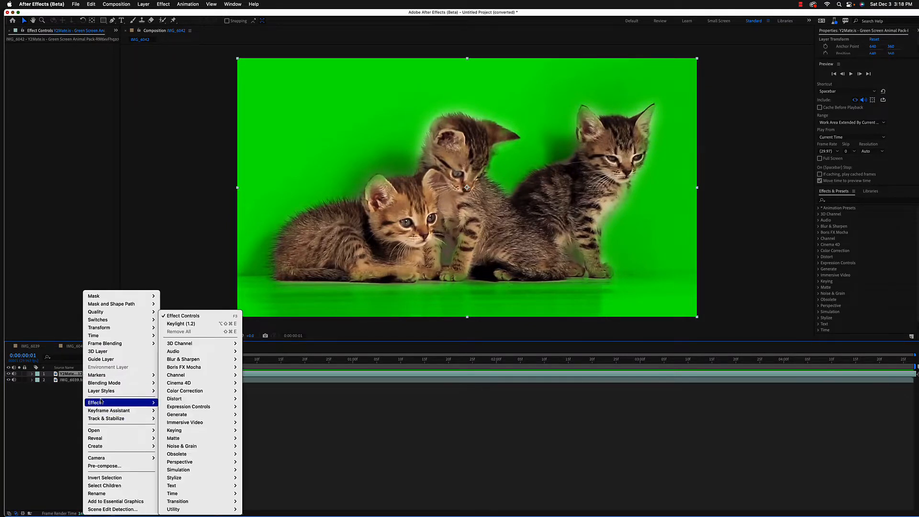
mouse_move(180, 429)
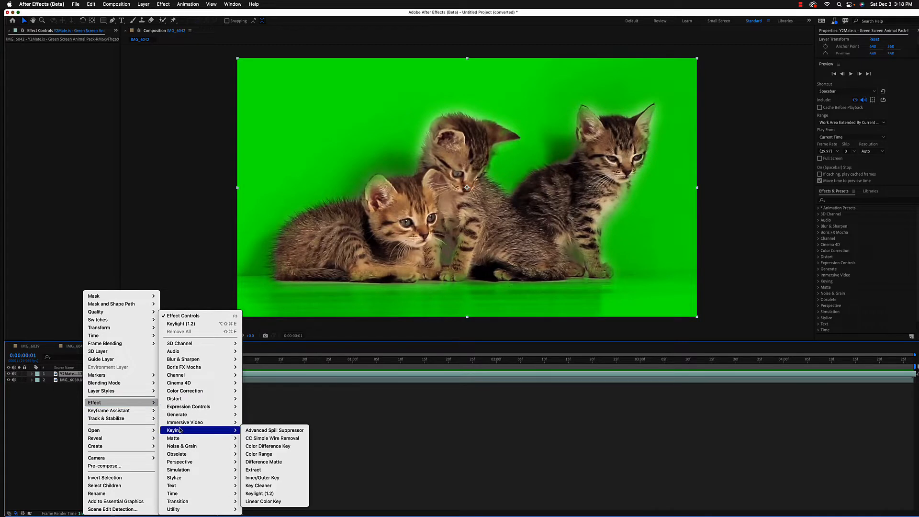
left_click(284, 496)
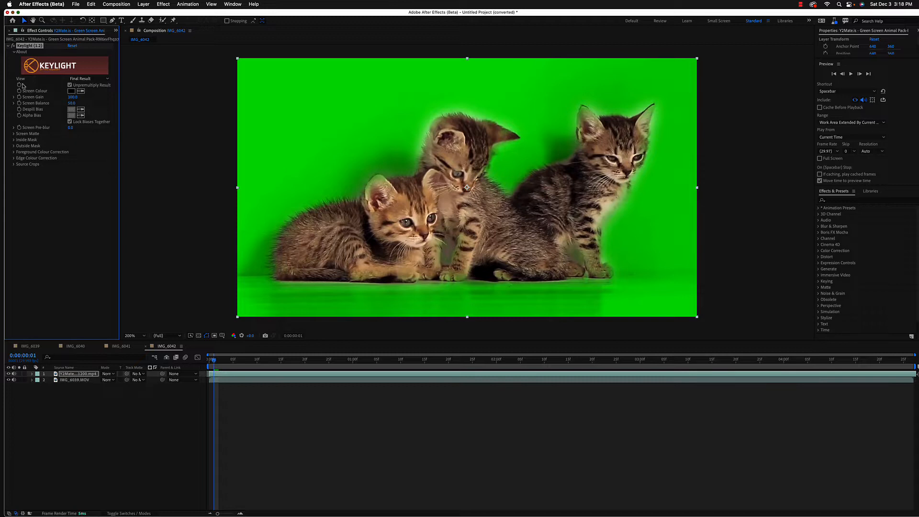
- Sample the green backdrop between the kittens as Keylight's Screen Colour
left_click(107, 79)
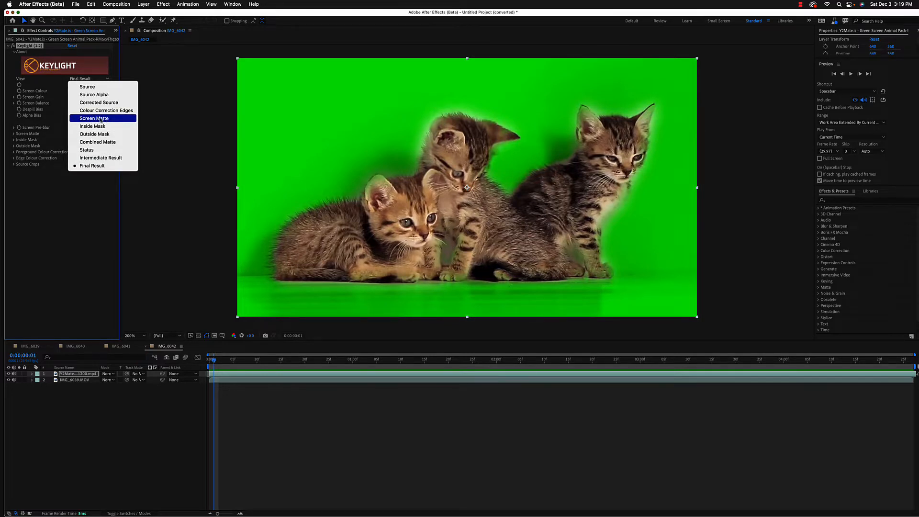
left_click(73, 311)
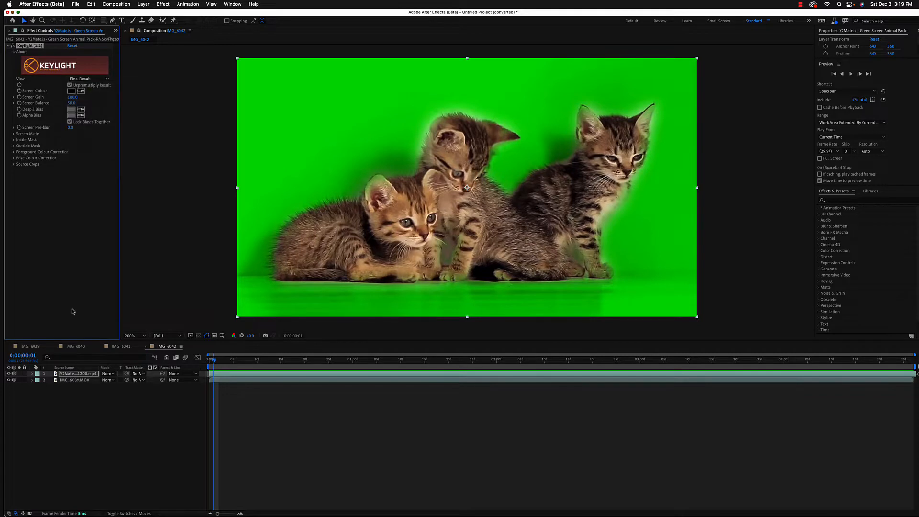
left_click(80, 91)
left_click(513, 166)
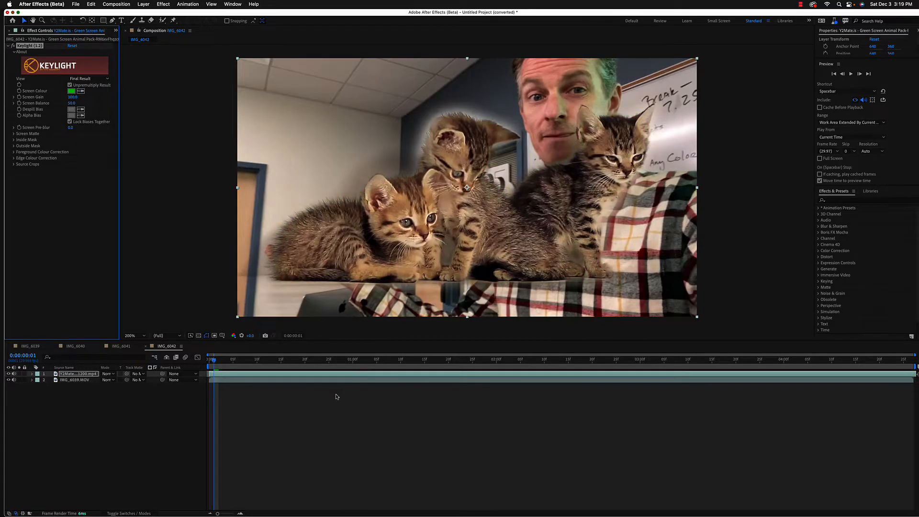
- With the IMG_6039.MOV layer hidden and the transparency grid on, switch Keylight's view to Screen Matte
left_click(8, 380)
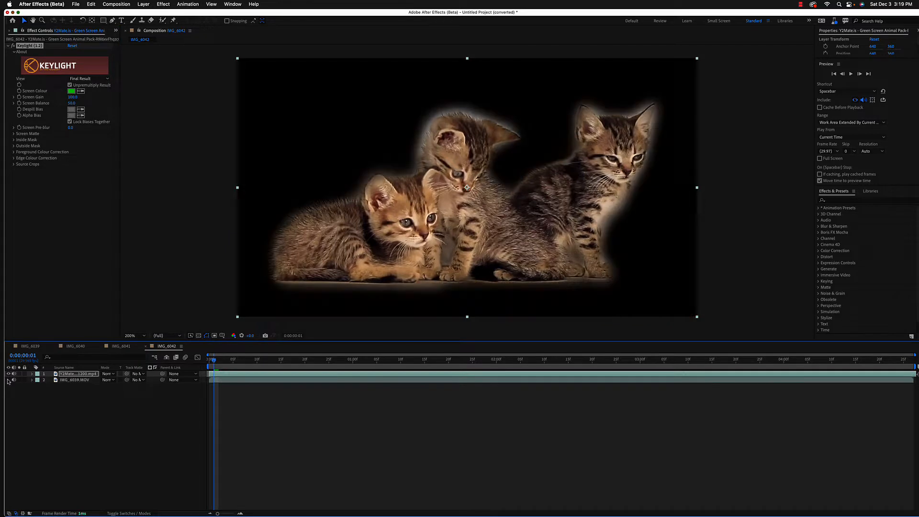
left_click(198, 336)
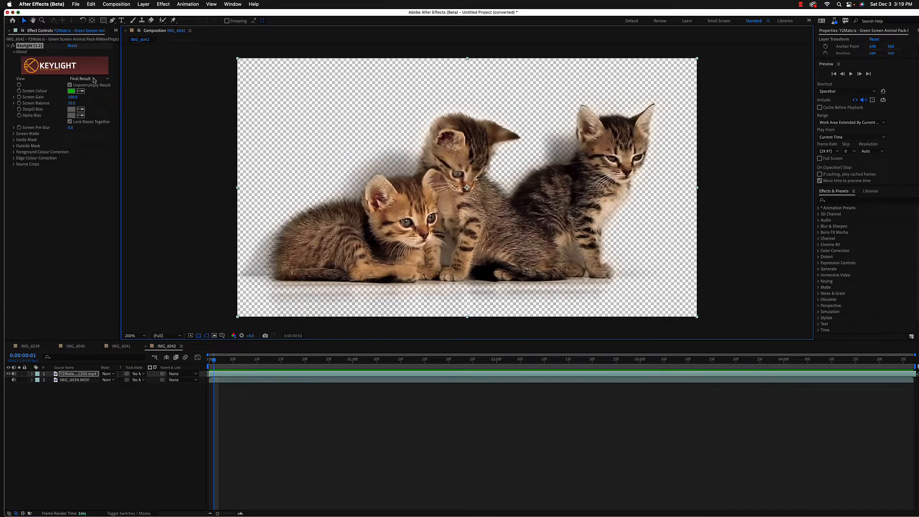
left_click(80, 80)
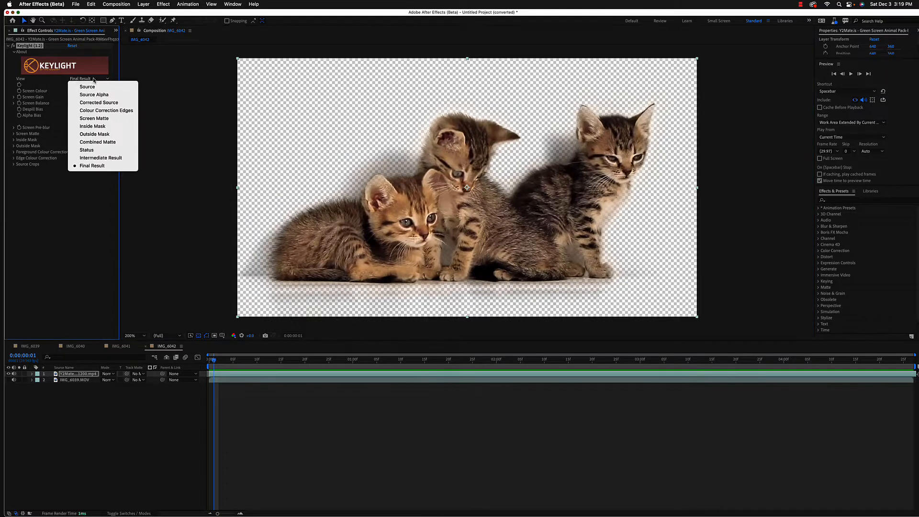
left_click(98, 119)
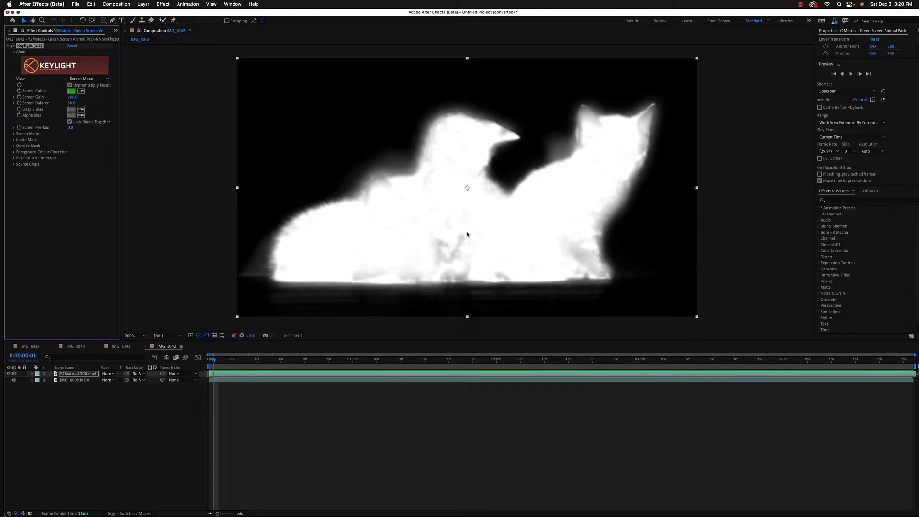
- Set the Screen Matte's Clip Black to about 39 and Clip White to 80, and return Keylight's view to Final Result
left_click_drag(223, 12, 237, 13)
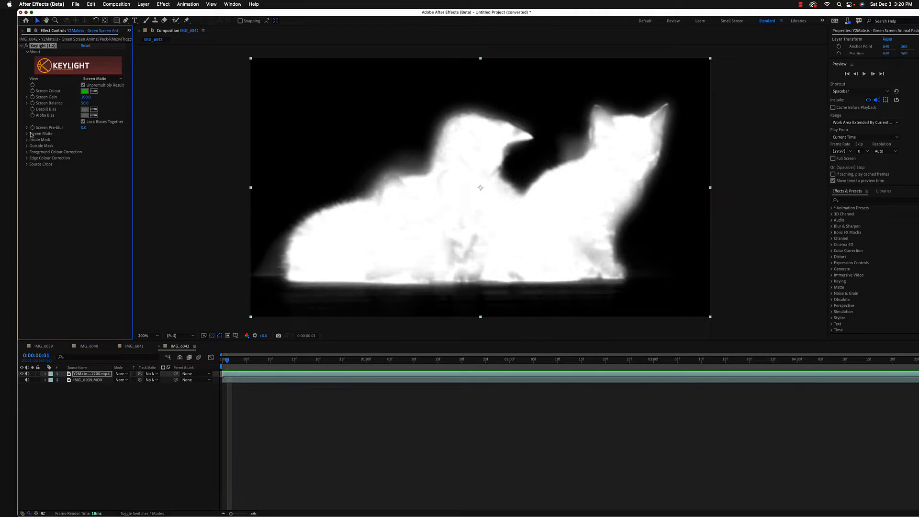
left_click(27, 135)
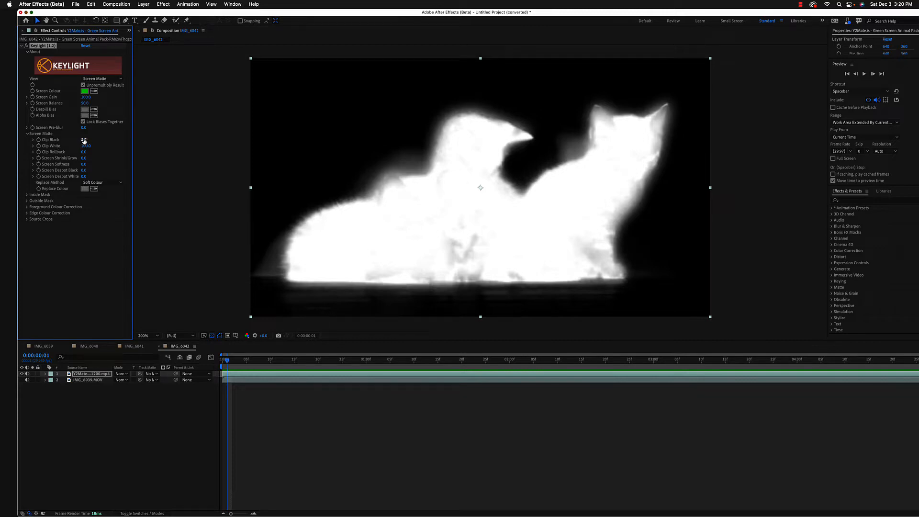
left_click_drag(84, 141, 98, 139)
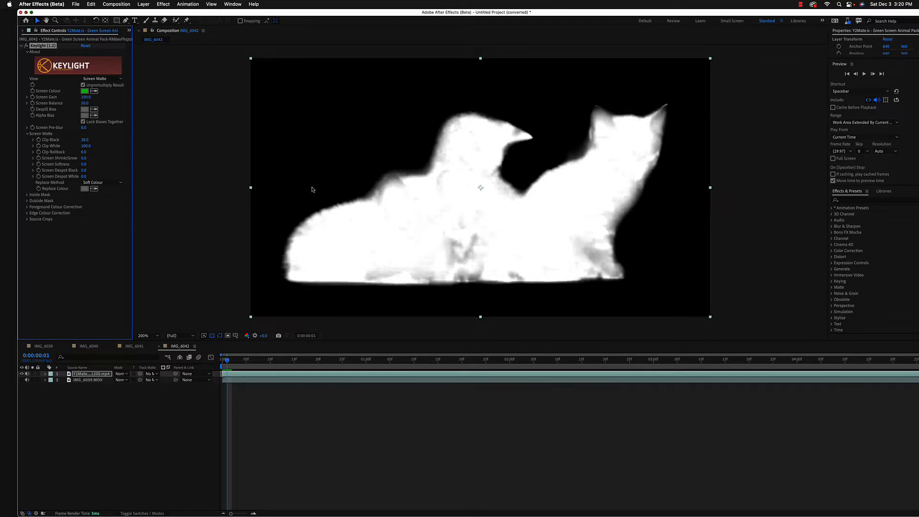
left_click_drag(86, 145, 78, 145)
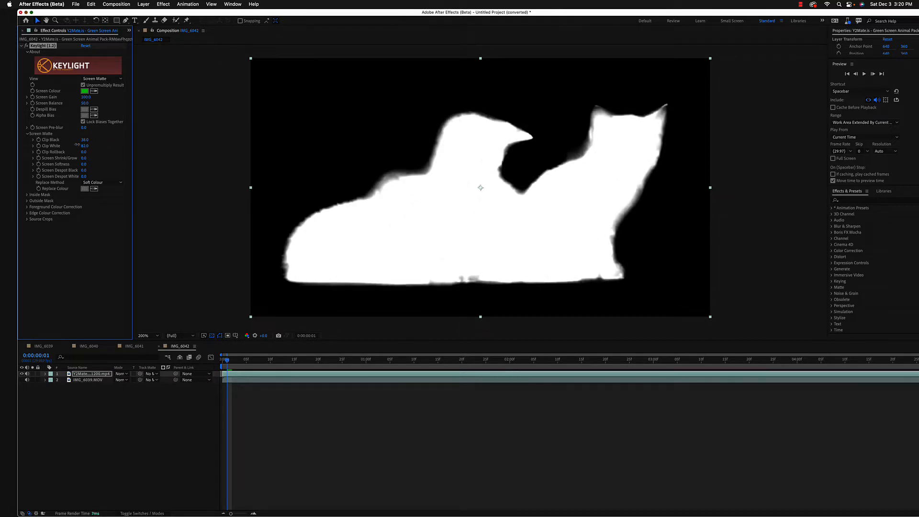
left_click_drag(76, 145, 76, 145)
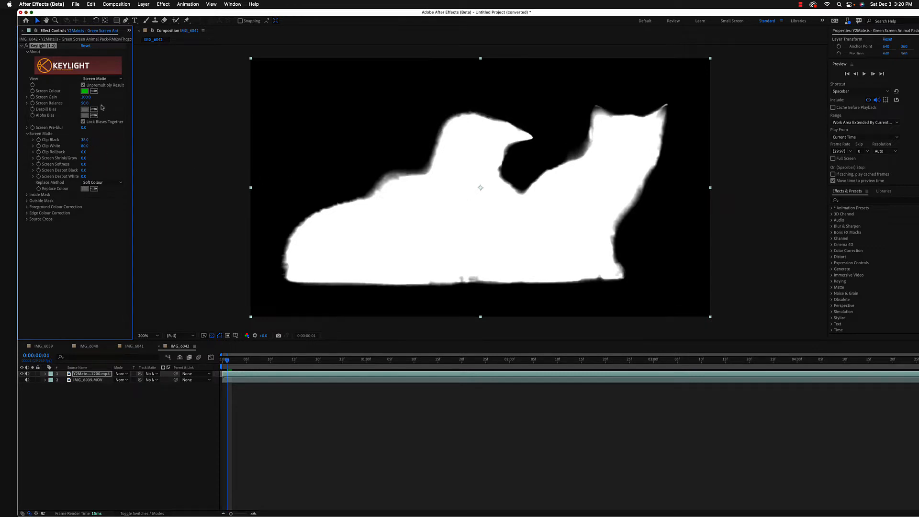
left_click(107, 80)
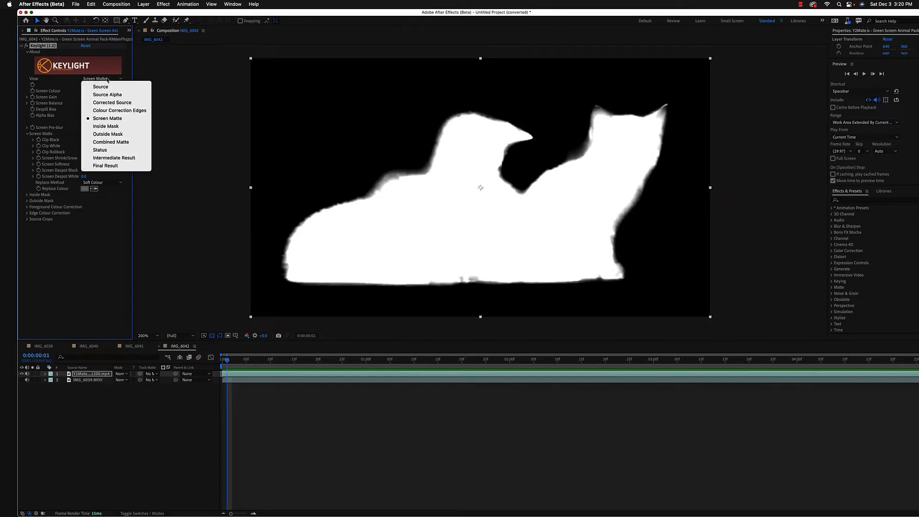
left_click(113, 166)
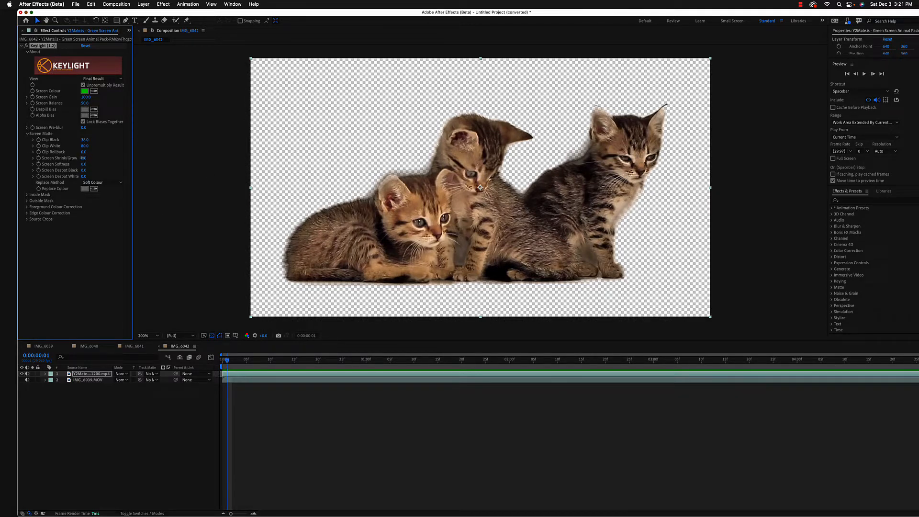
- Refine the kittens' edges with Keylight's Screen Shrink/Grow at -1.2 and Screen Softness at 1.2
left_click_drag(83, 158, 79, 158)
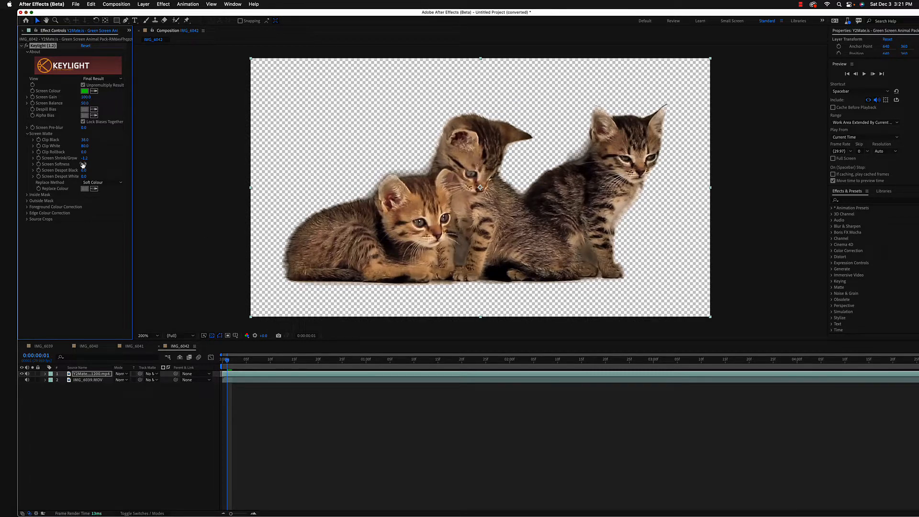
left_click_drag(83, 163, 87, 164)
left_click(83, 165)
left_click(119, 166)
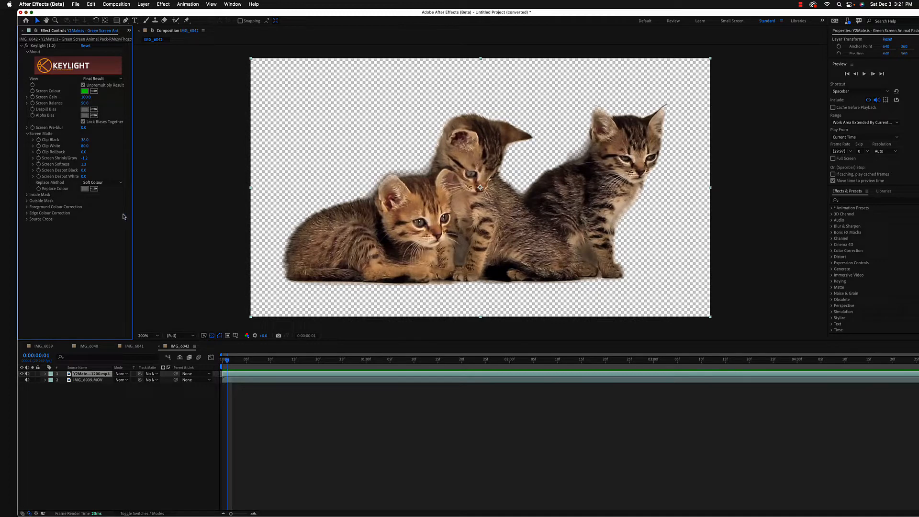
- Check the kittens' matte edges in Keylight's Screen Matte view and switch back to Final Result
left_click(116, 80)
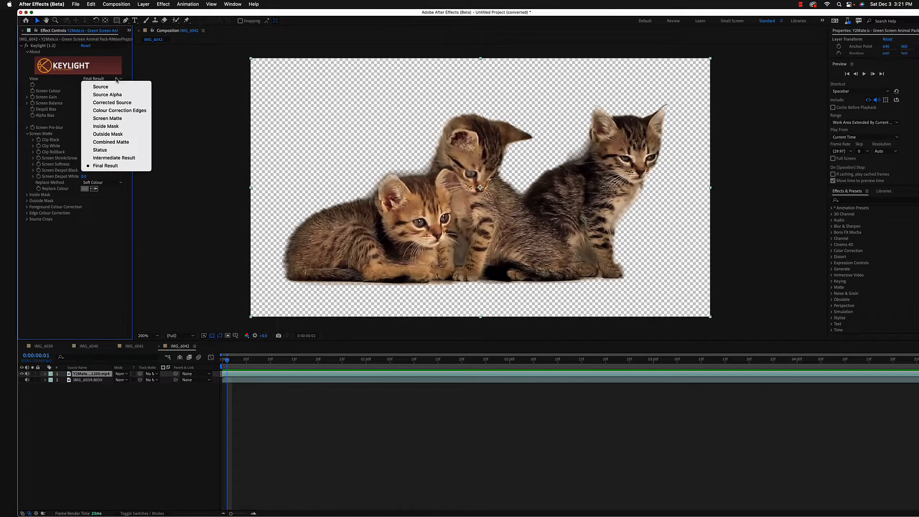
left_click(114, 119)
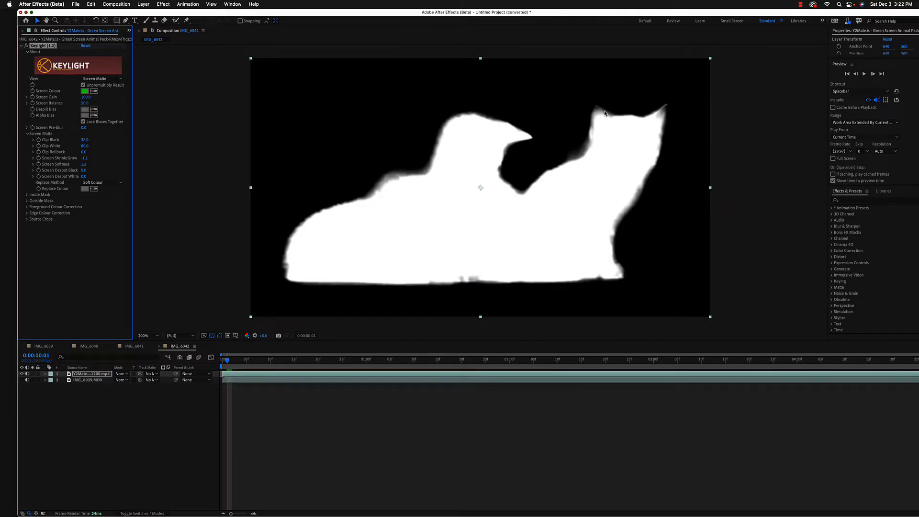
left_click(231, 429)
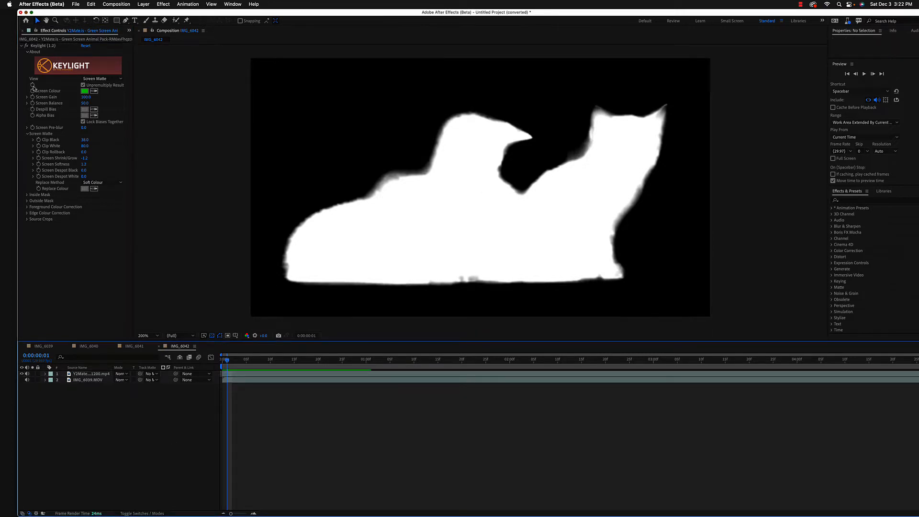
left_click(100, 79)
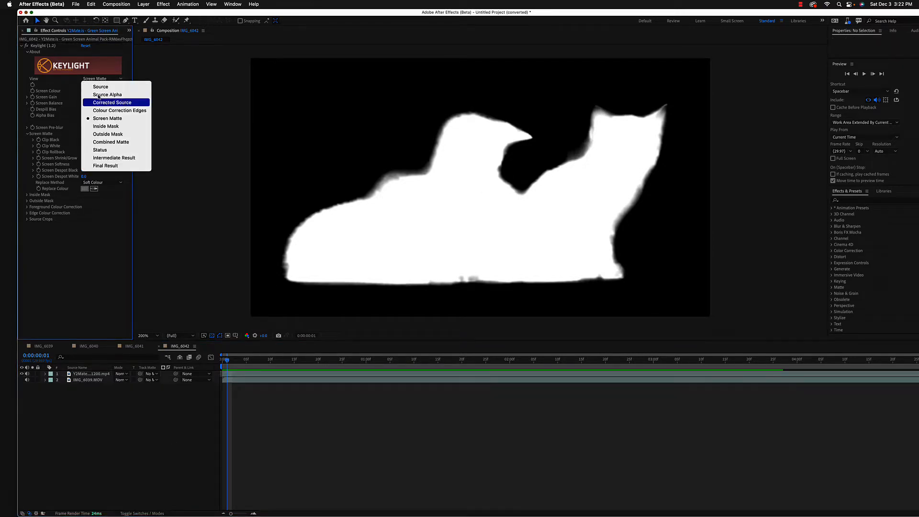
left_click(105, 166)
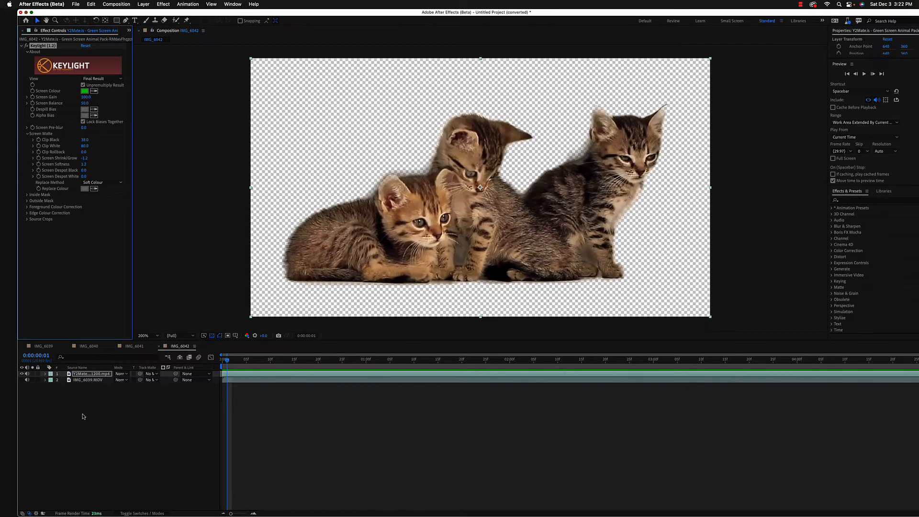
- Show the IMG_6039.MOV layer again and scale the kitten layer down to 26%
left_click(21, 380)
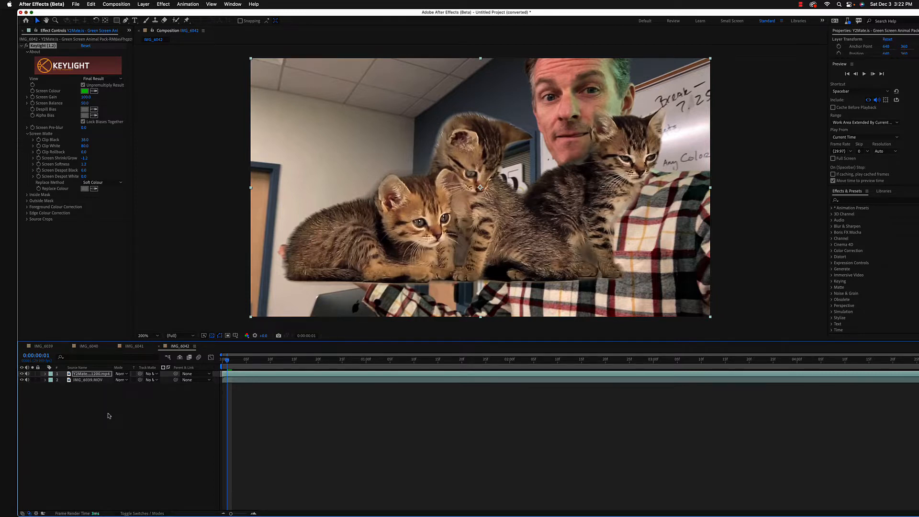
left_click(108, 415)
key("s")
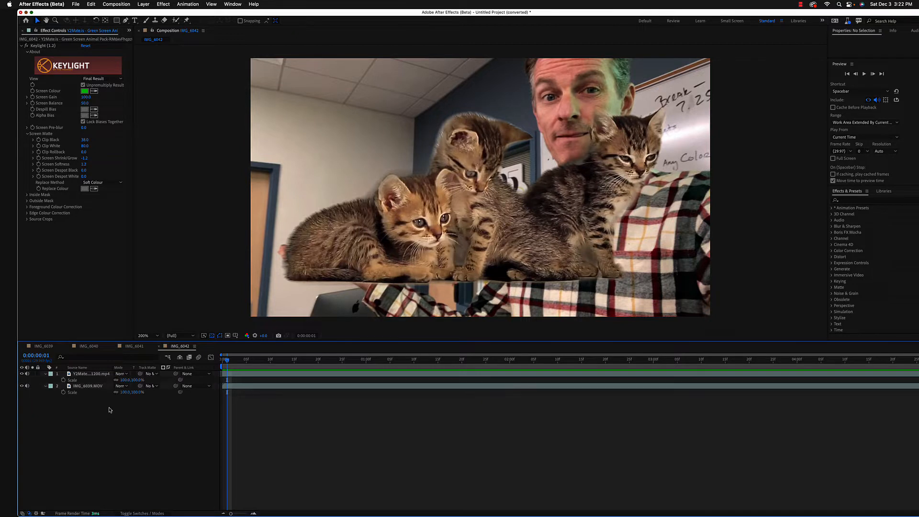
left_click_drag(135, 381, 110, 382)
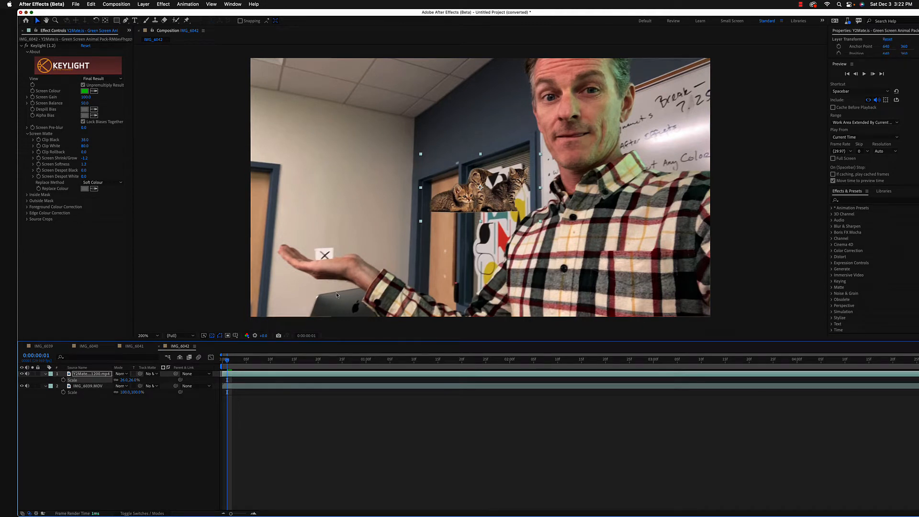
- Move the kittens over the open palm and reduce the layer's scale to 15%
left_click(489, 201)
left_click_drag(490, 200, 340, 249)
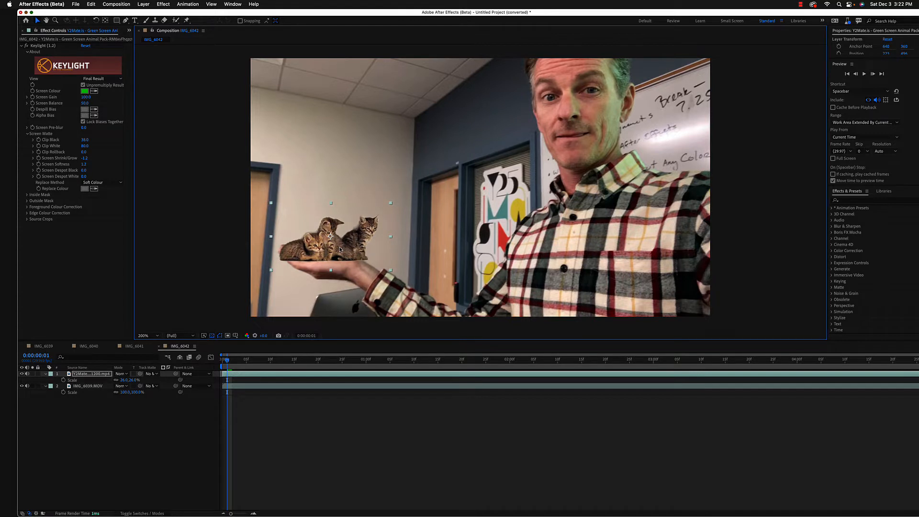
left_click_drag(125, 379, 118, 378)
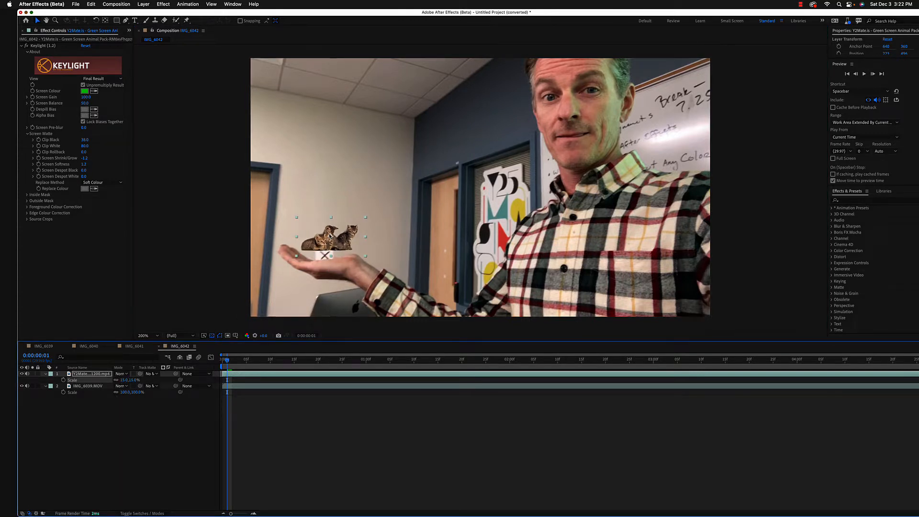
- Place the kittens on the open palm so they cover the X marker
left_click_drag(332, 238, 378, 225)
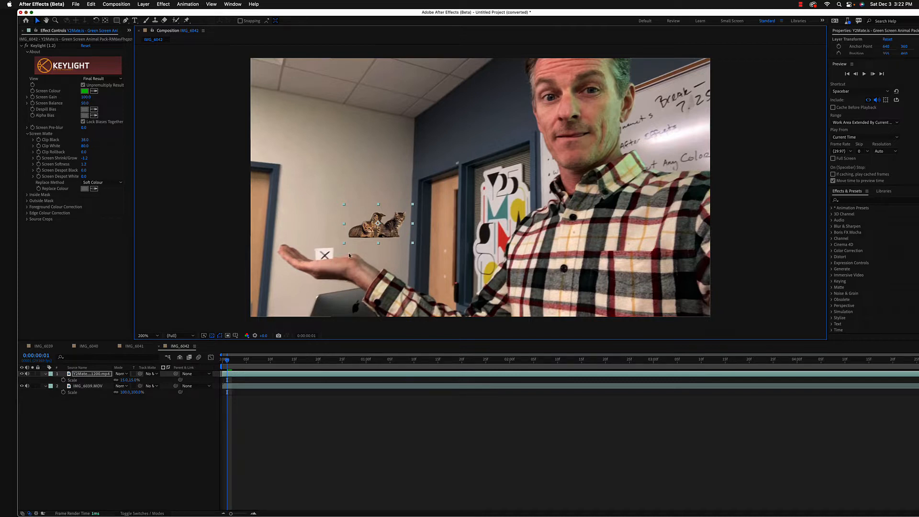
left_click_drag(378, 224, 331, 248)
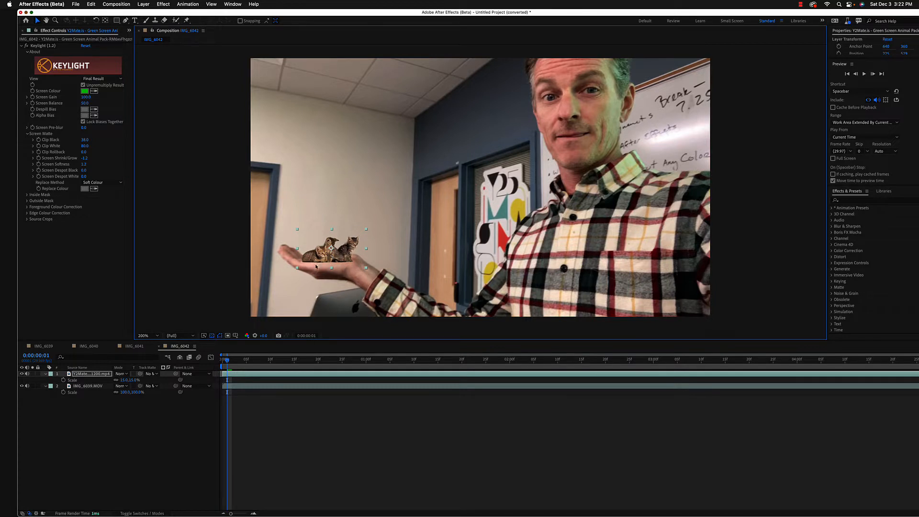
mouse_move(340, 258)
left_mouse_down()
mouse_move(349, 252)
mouse_move(329, 275)
mouse_move(330, 259)
left_mouse_up()
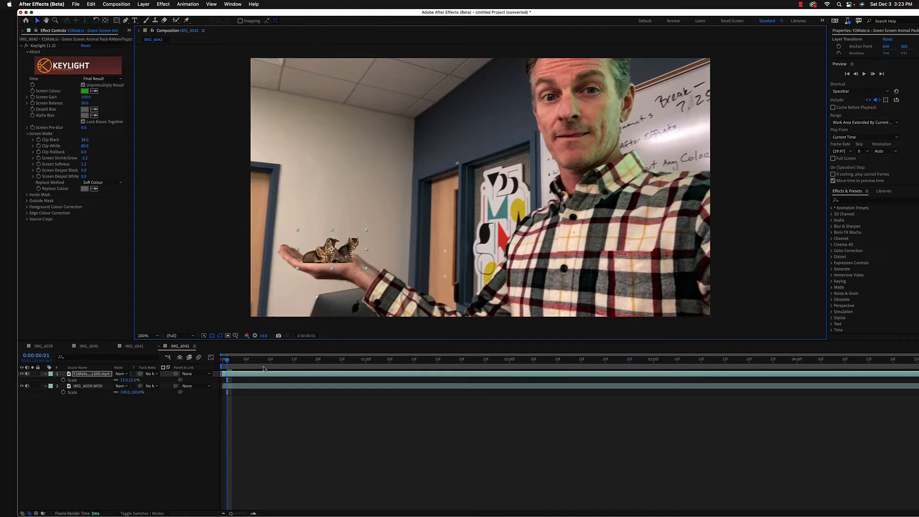
- Go to the first frame and move the kittens just above the palm, clear of the X marker
left_click_drag(228, 360, 221, 363)
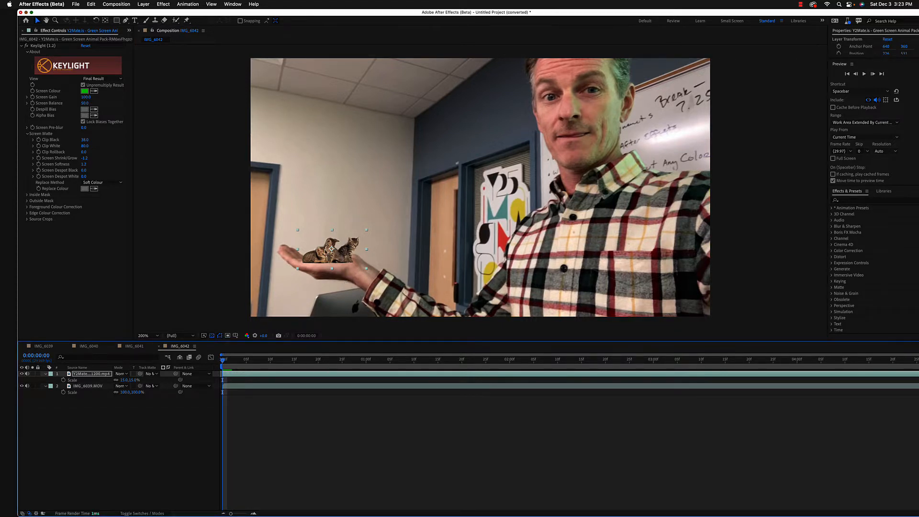
left_click_drag(325, 250, 318, 212)
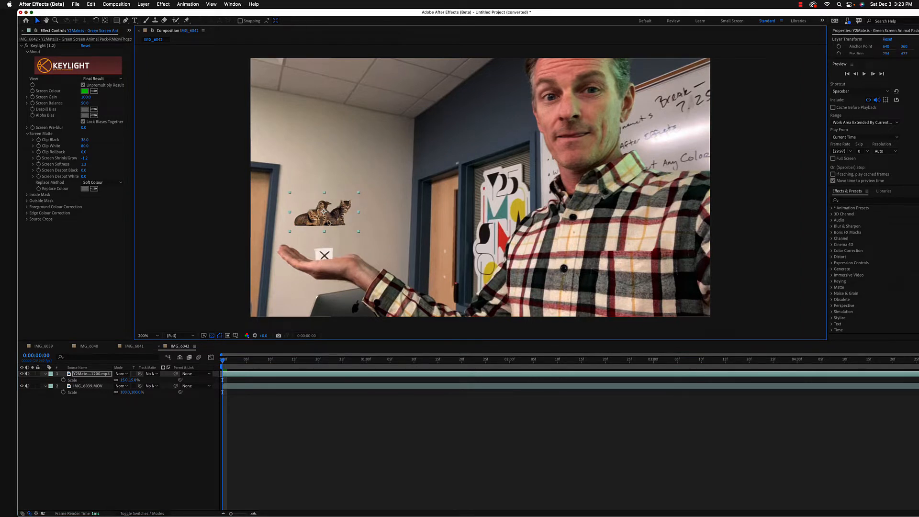
left_click_drag(328, 222, 327, 233)
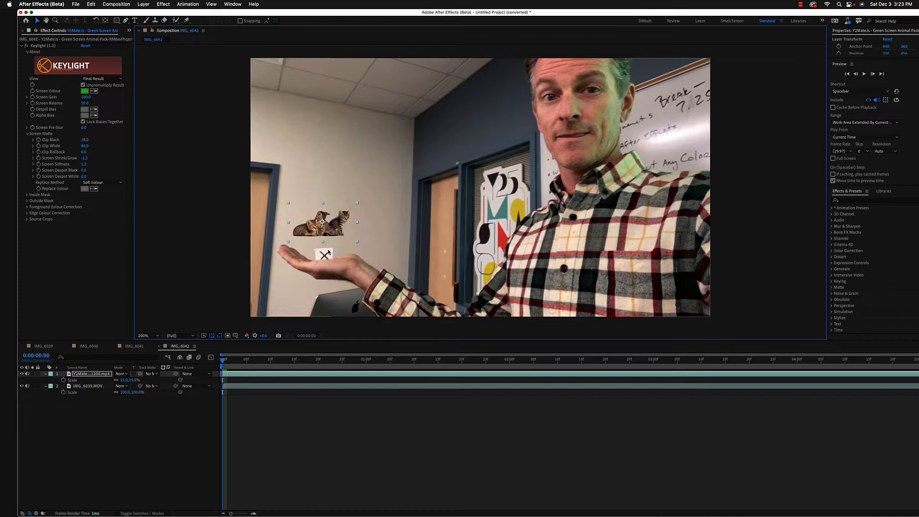
- Rename the IMG_6039.MOV layer "me" and the kitten layer "cats"
left_click(89, 386)
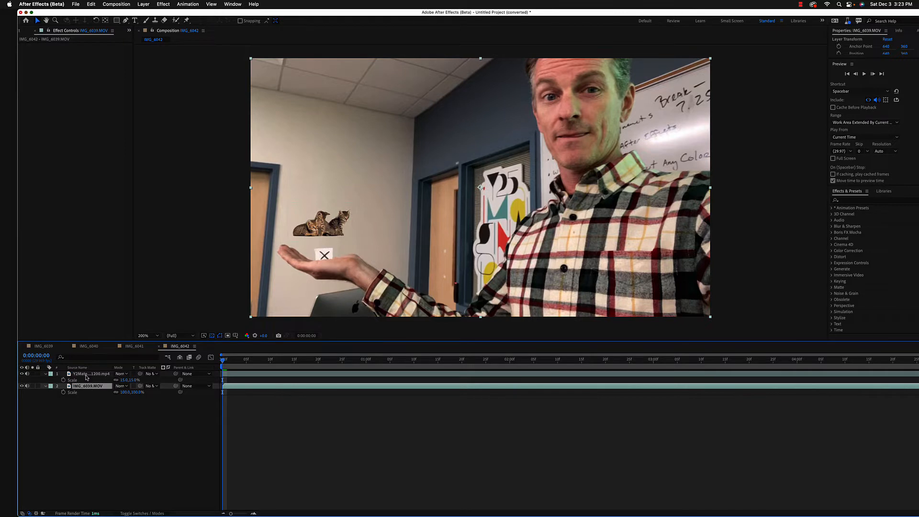
key("Return")
type("me")
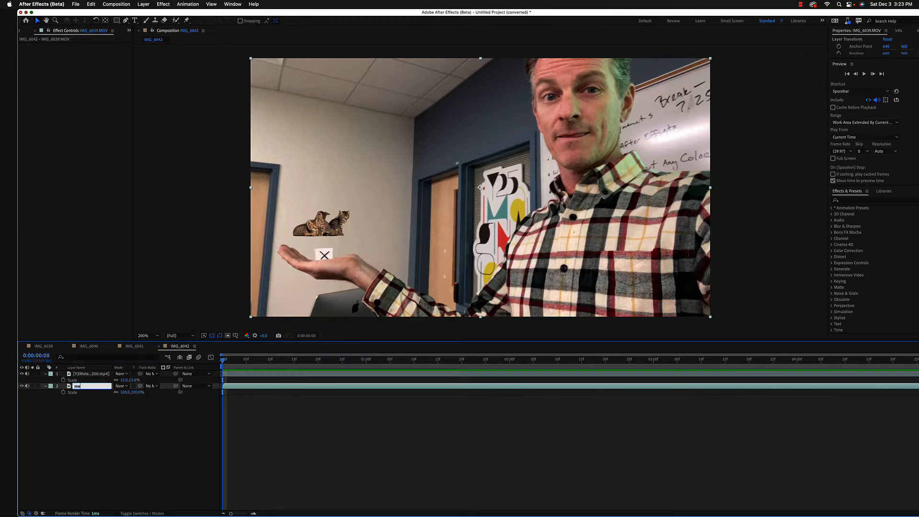
left_click(100, 374)
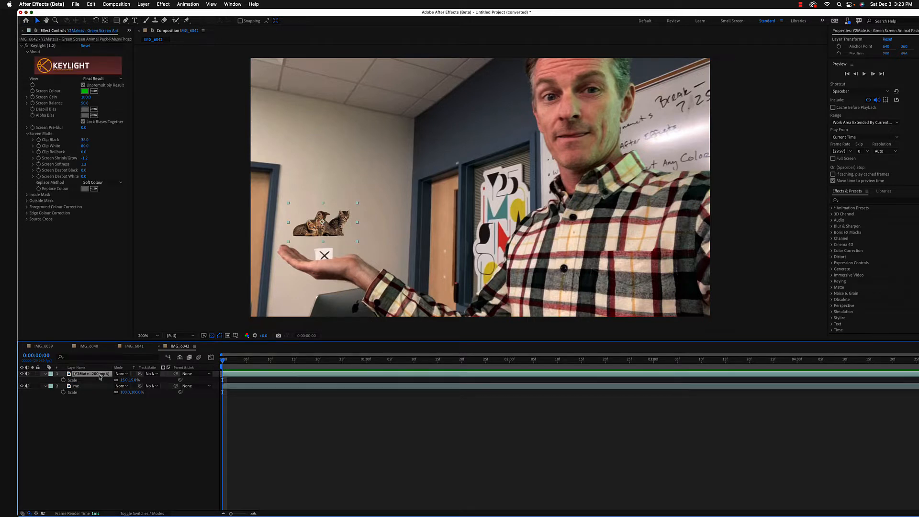
key("Return")
type("cats")
left_click(117, 431)
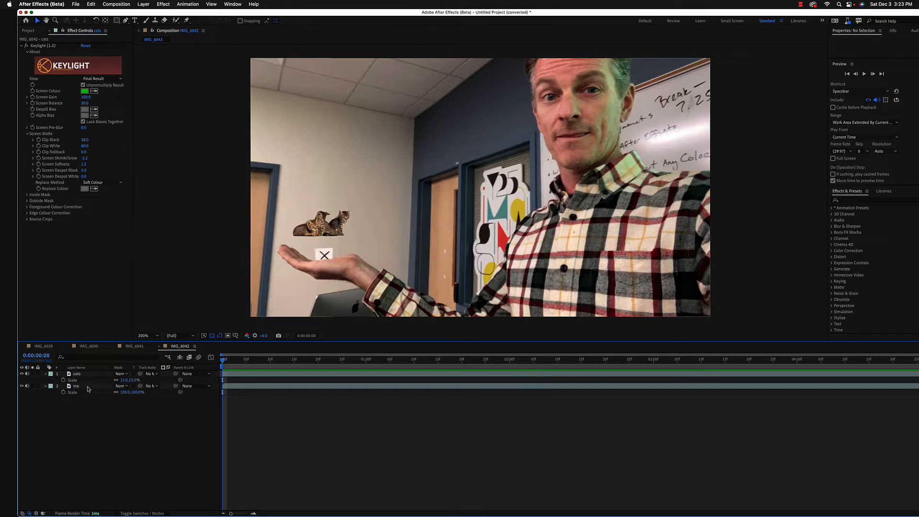
- Start Track Motion on the me layer and place its track point over the X marker on the palm
right_click(88, 389)
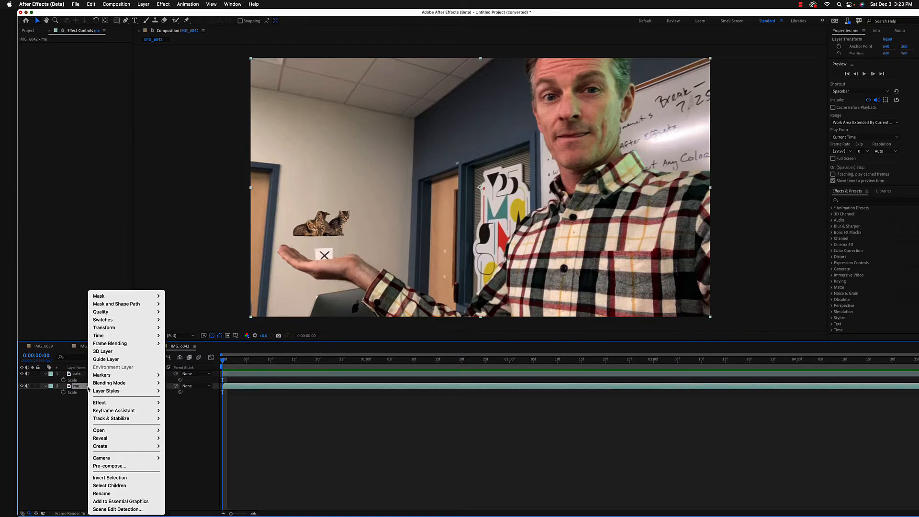
mouse_move(104, 420)
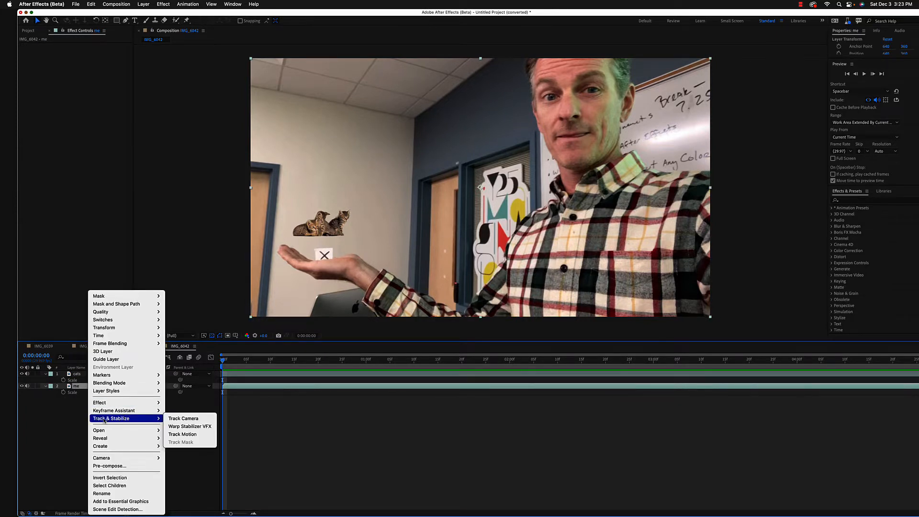
left_click(193, 435)
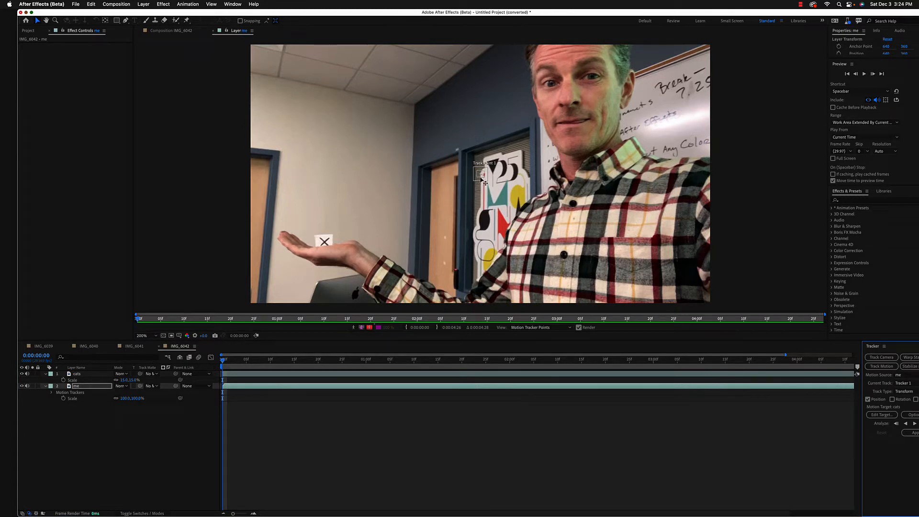
left_click_drag(478, 180, 324, 245)
key("period")
key("period")
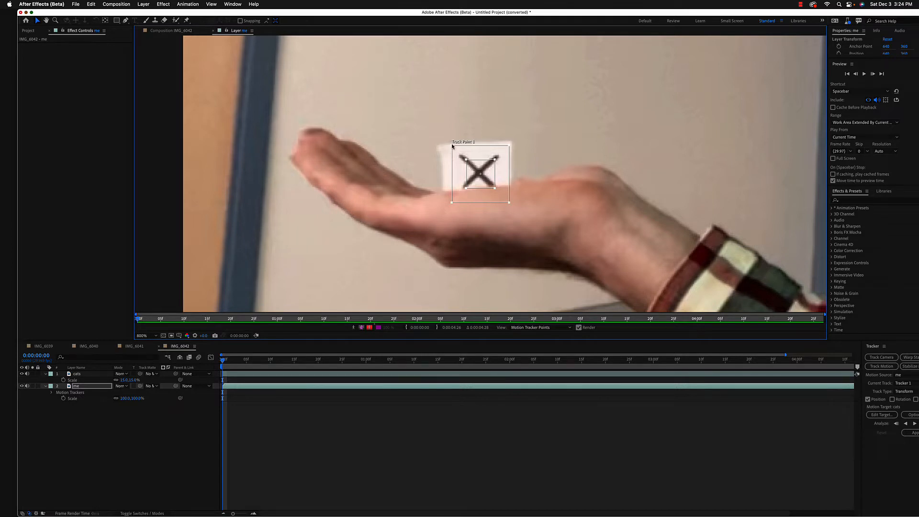
- Enlarge the track point's feature region to enclose the X and fit the search region closely around it
mouse_move(452, 146)
left_mouse_down()
mouse_move(439, 139)
mouse_move(456, 154)
left_mouse_up()
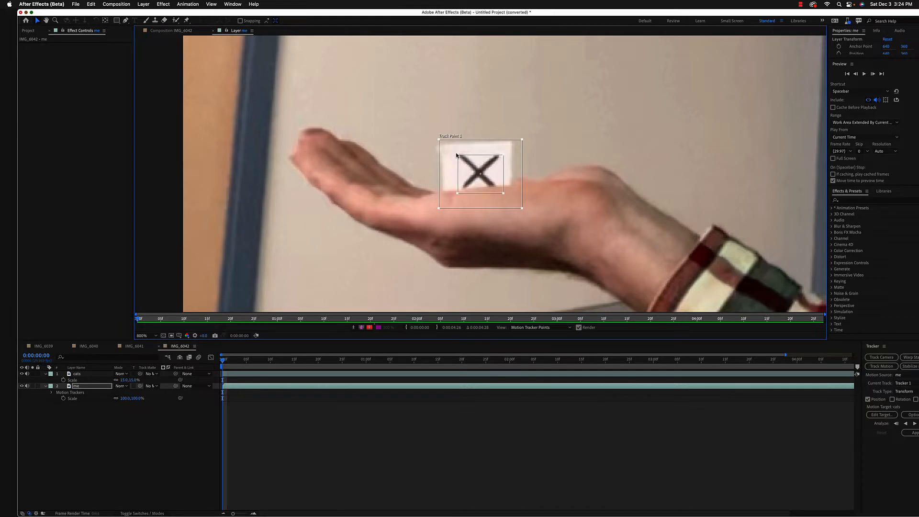
left_click_drag(483, 189, 481, 183)
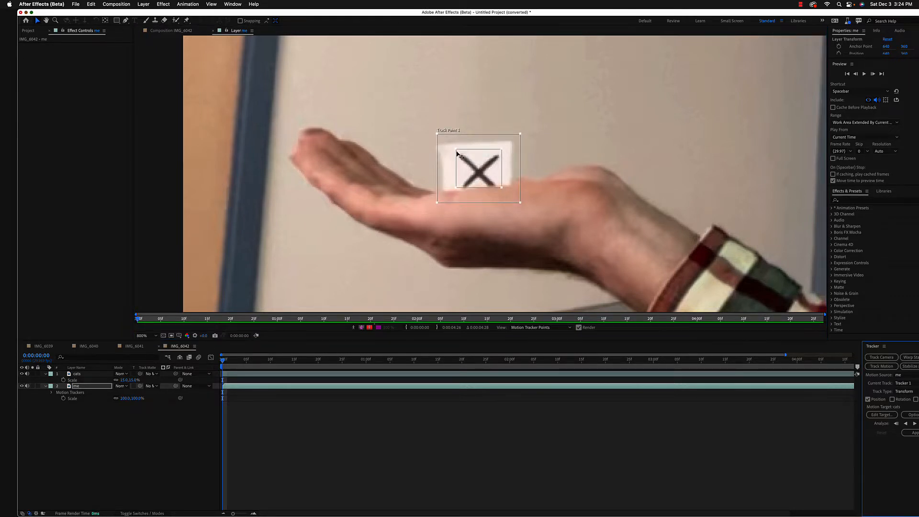
left_click_drag(457, 150, 480, 172)
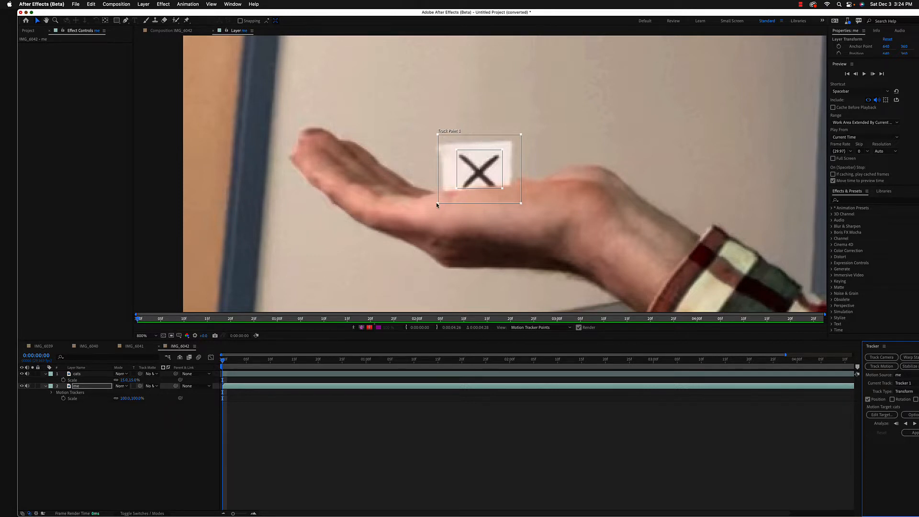
left_click_drag(436, 204, 447, 197)
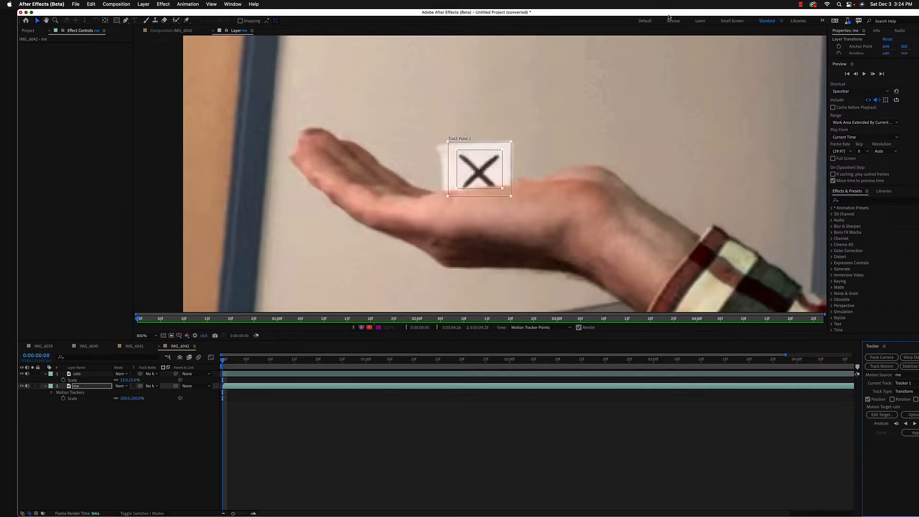
- Undock the Tracker controls into a floating window beside the X marker and bring the application window back into view
left_click_drag(669, 13, 633, 13)
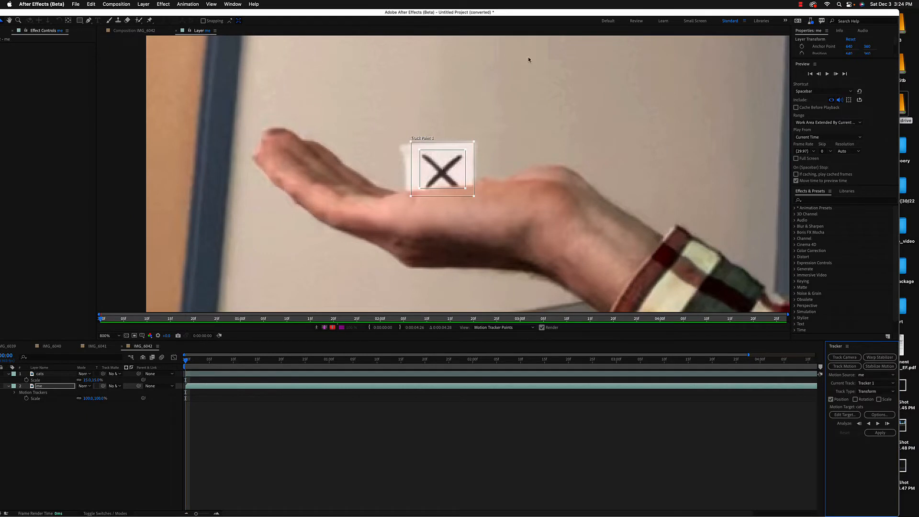
mouse_move(570, 13)
left_mouse_down()
mouse_move(560, 14)
mouse_move(579, 13)
left_mouse_up()
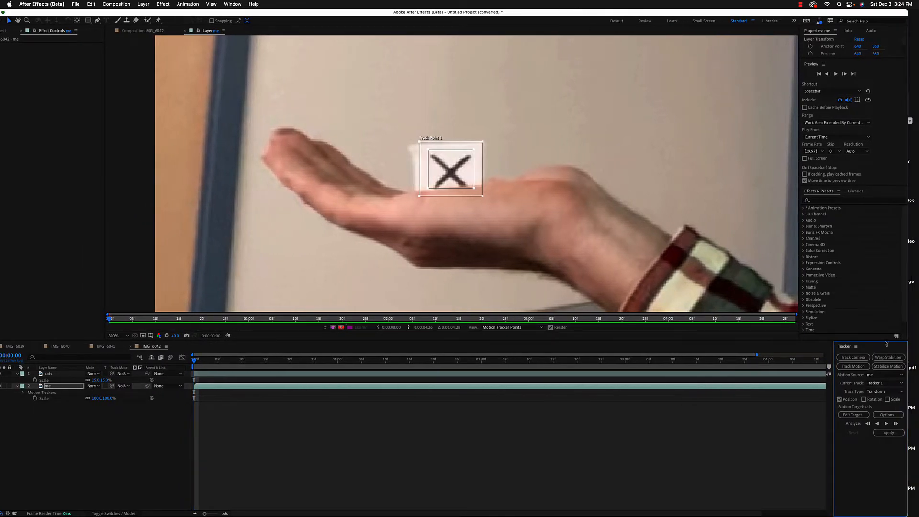
left_click_drag(900, 350, 531, 128)
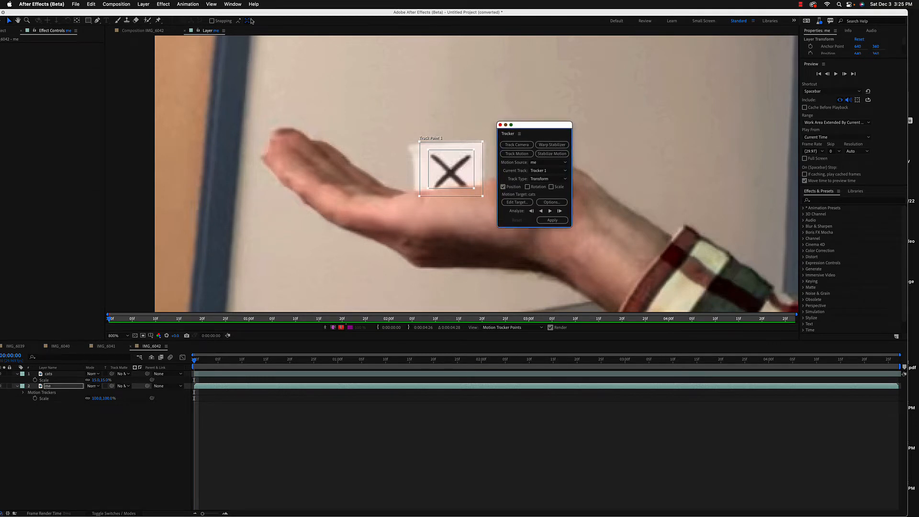
left_click_drag(257, 13, 269, 13)
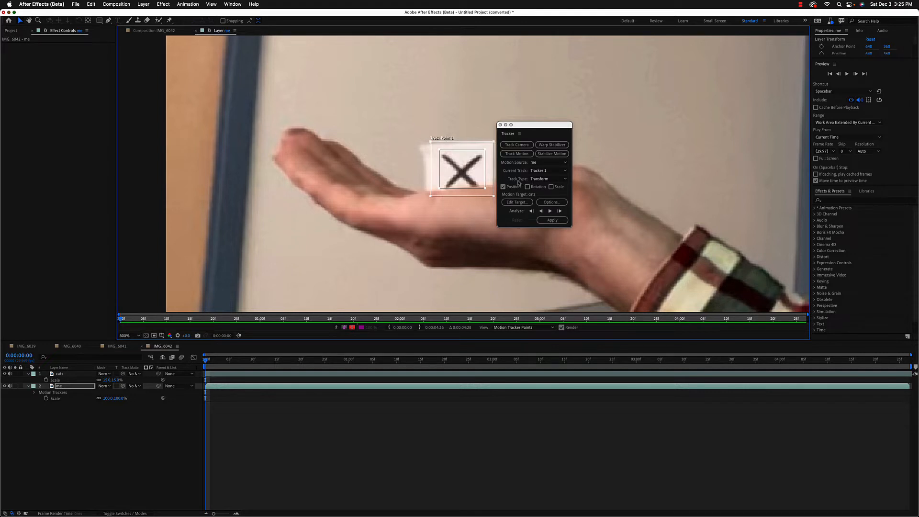
- Keep Transform as the track type and confirm the cats layer as the motion target
left_click(551, 179)
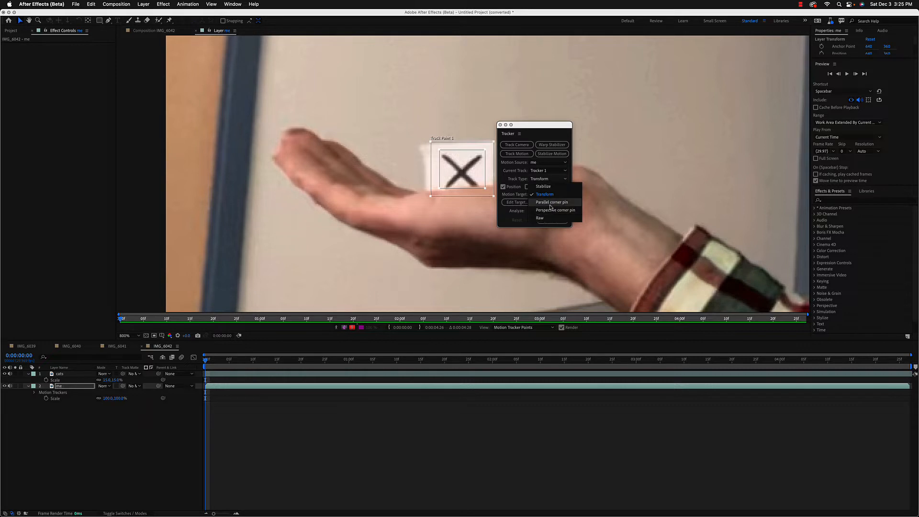
left_click(614, 167)
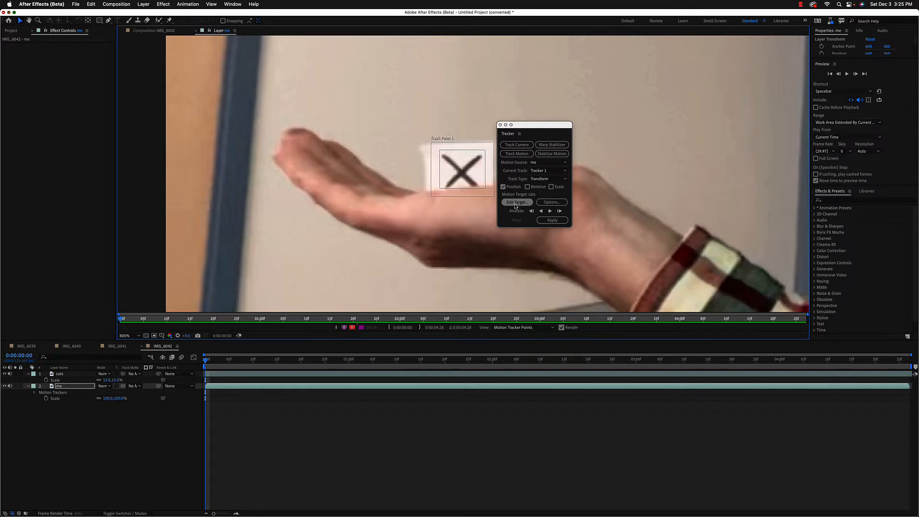
left_click_drag(532, 122, 550, 95)
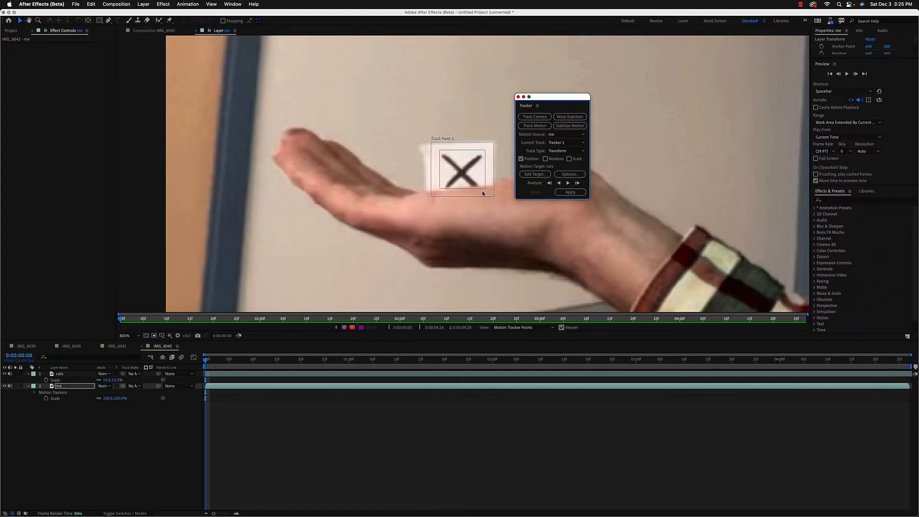
left_click(534, 174)
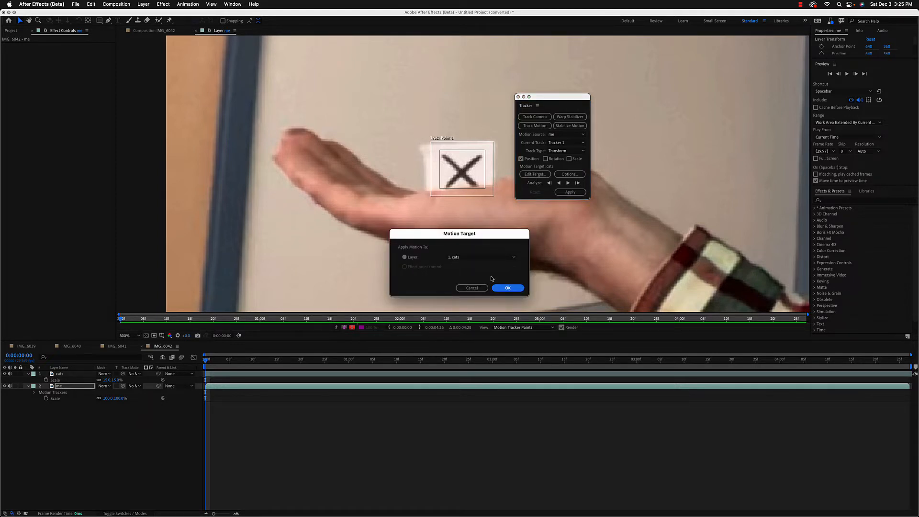
left_click(500, 290)
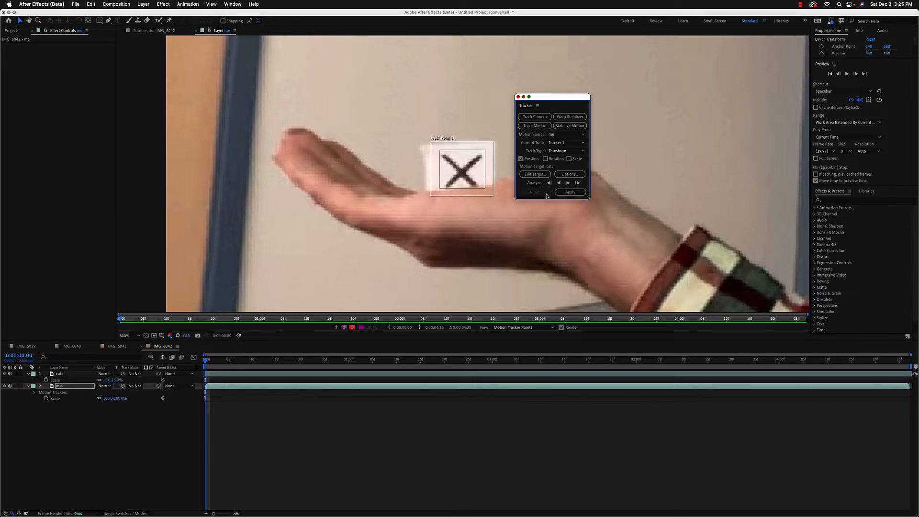
- Analyze the X marker's motion forward through the clip and apply it to the cats layer in X and Y
left_click(567, 184)
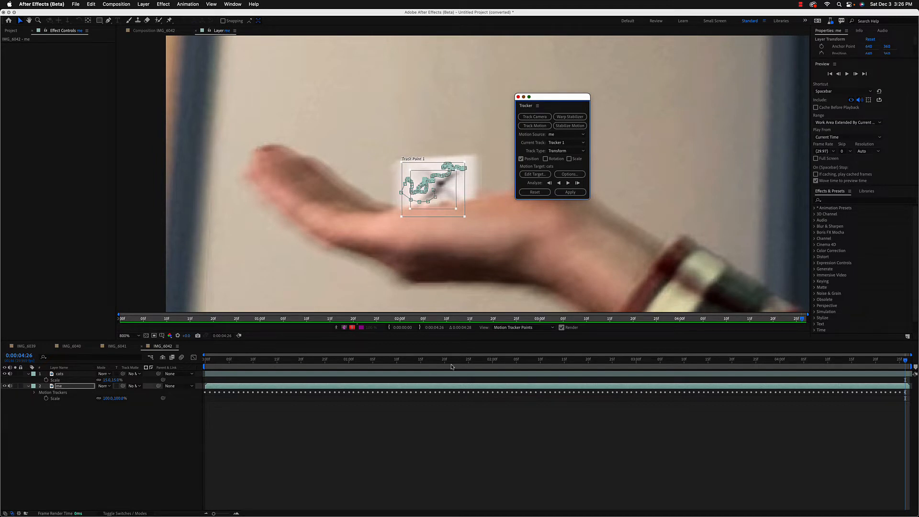
left_click_drag(481, 366, 137, 369)
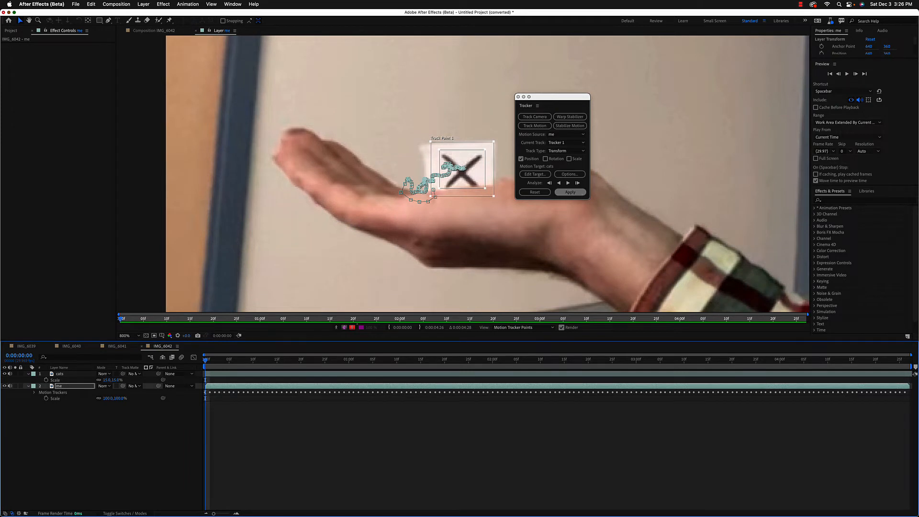
left_click(569, 192)
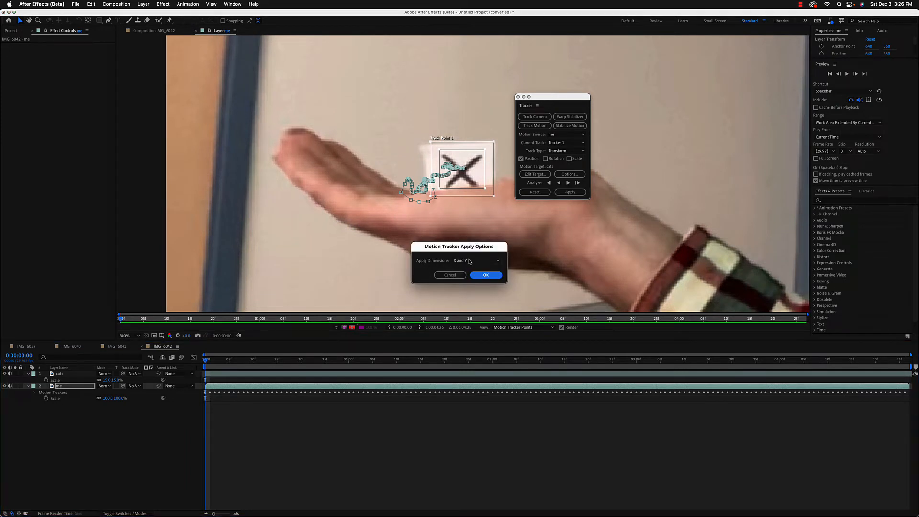
left_click(486, 275)
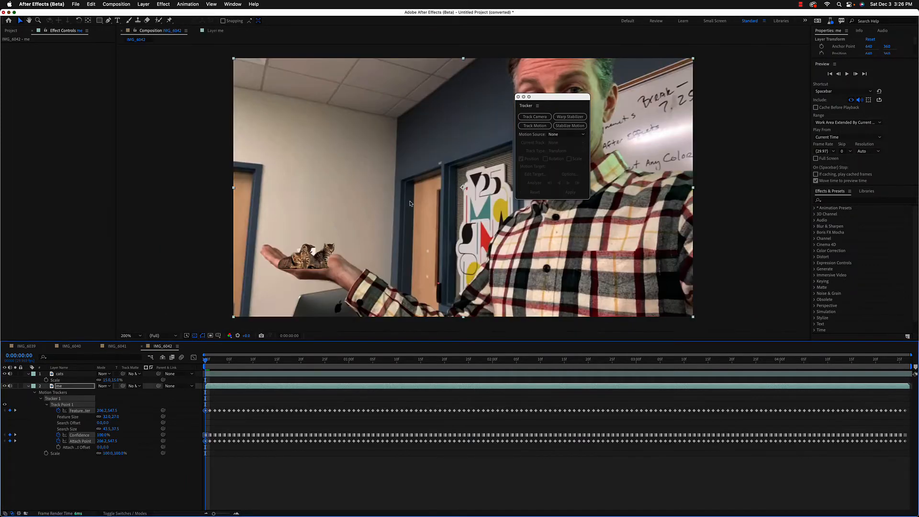
- Move the Tracker window off the image, preview the kittens following the palm, and collapse the me layer's properties
left_click_drag(551, 99, 886, 211)
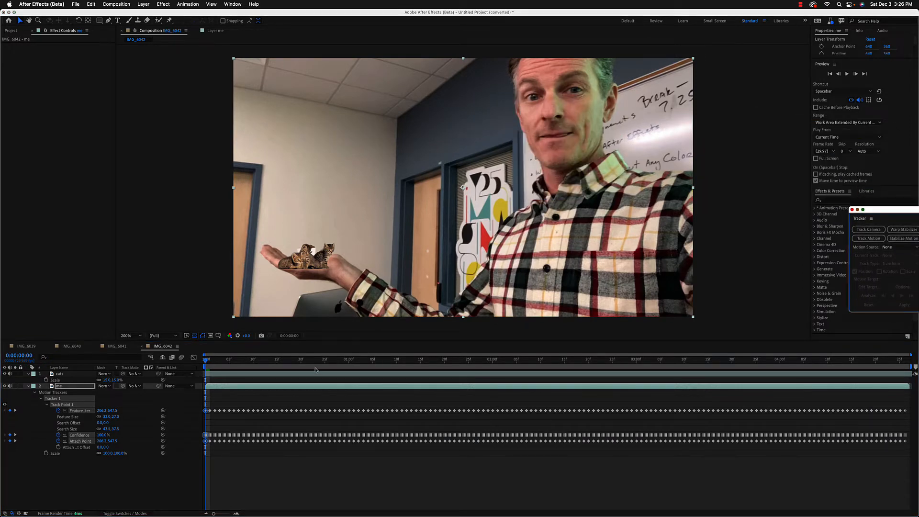
key("space")
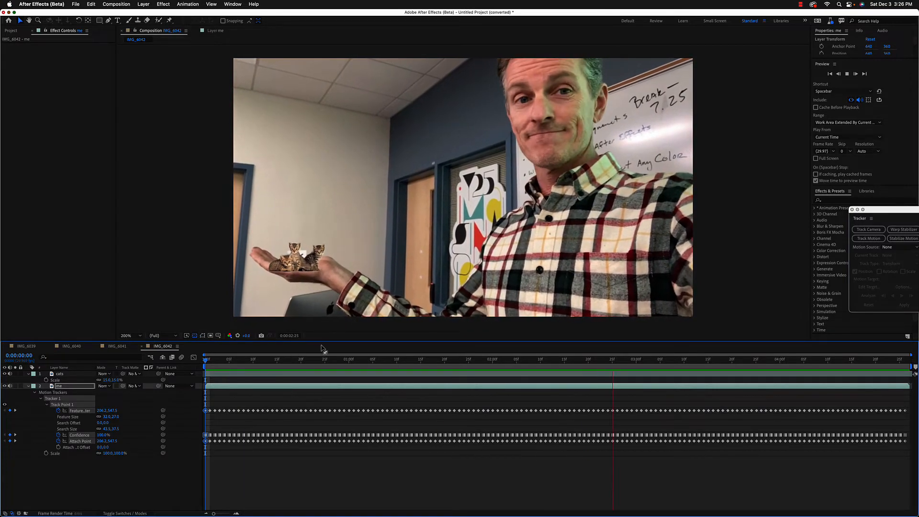
key("space")
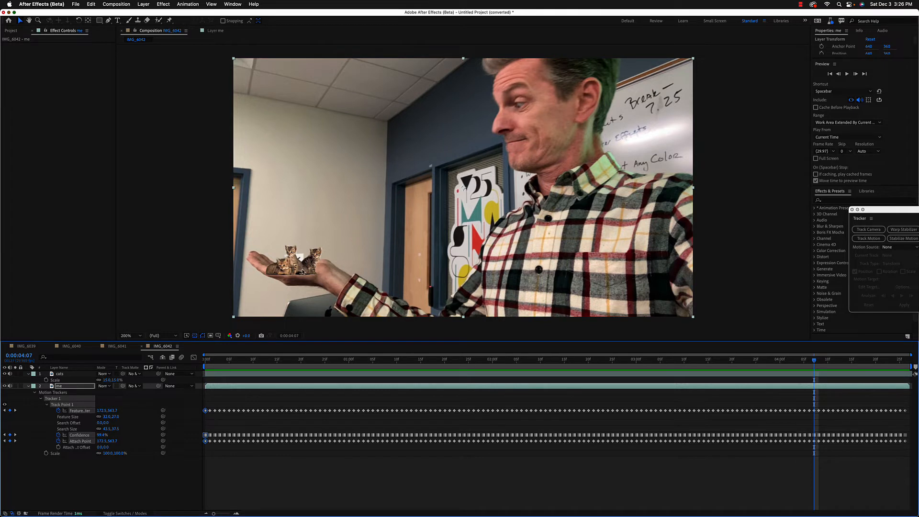
left_click(29, 385)
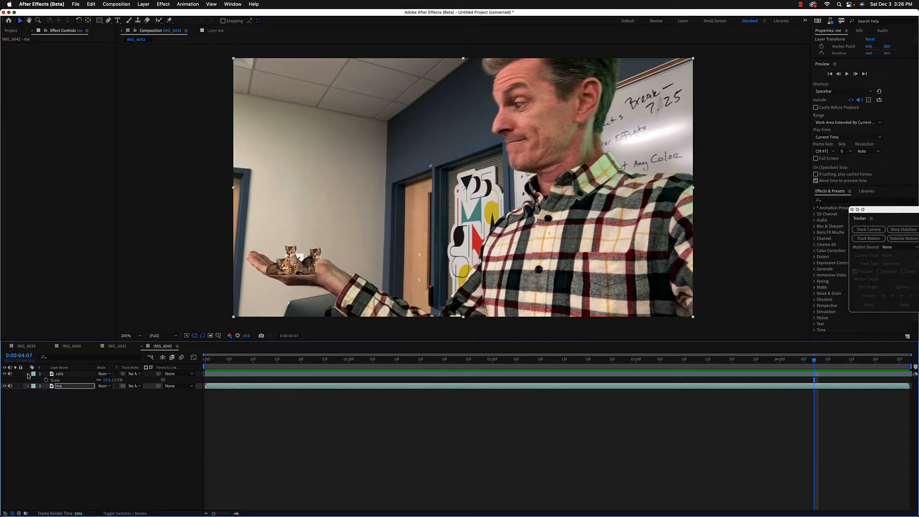
- Inspect the tracked Position keyframes on the cats layer, then collapse the properties of both layers
left_click(28, 374)
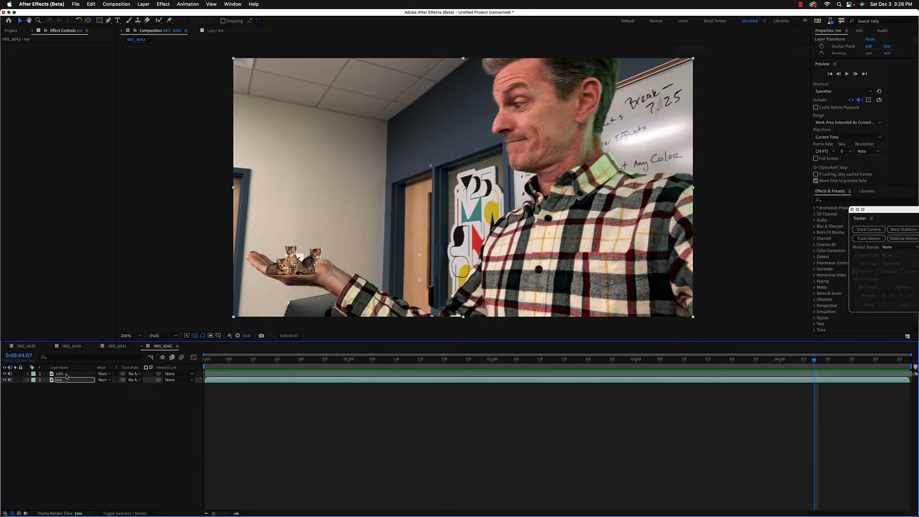
key("p")
left_click(81, 417)
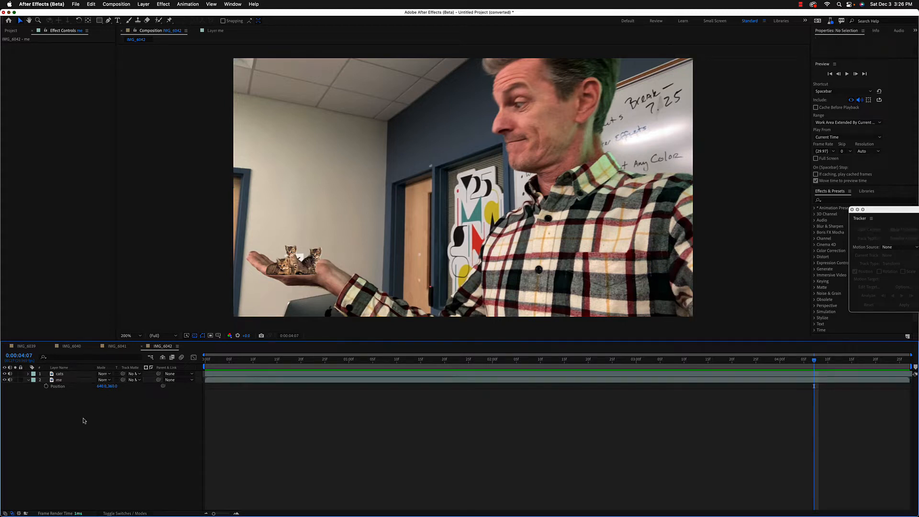
left_click(79, 373)
key("p")
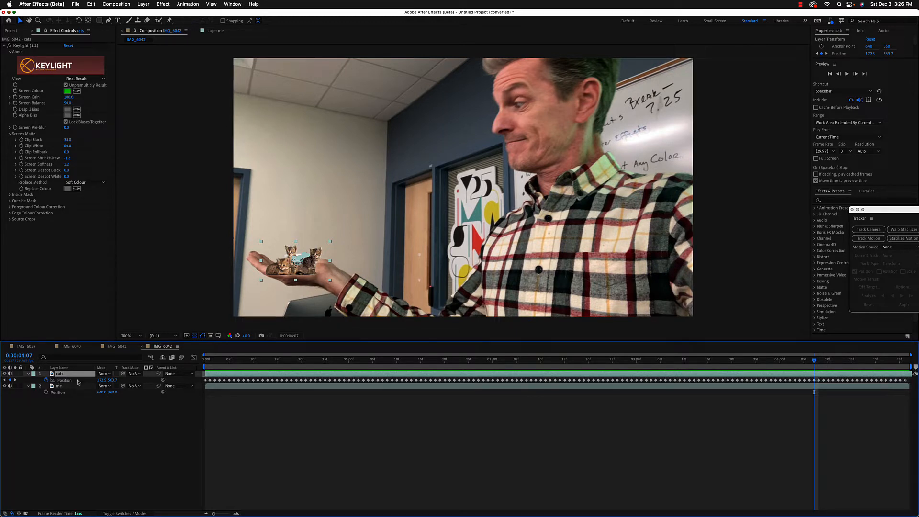
left_click(28, 374)
left_click(28, 380)
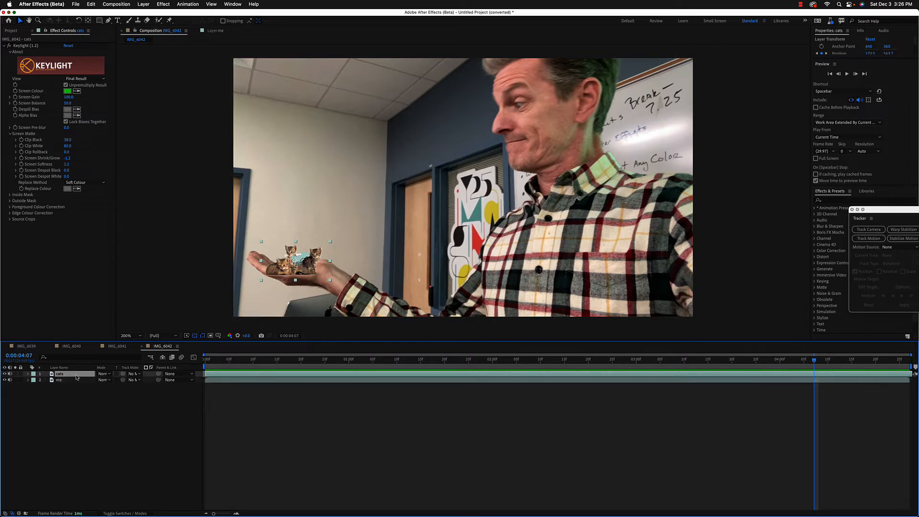
- Adjust the cats layer's anchor point to about 480, 501 so the kittens sit higher over the palm
key("a")
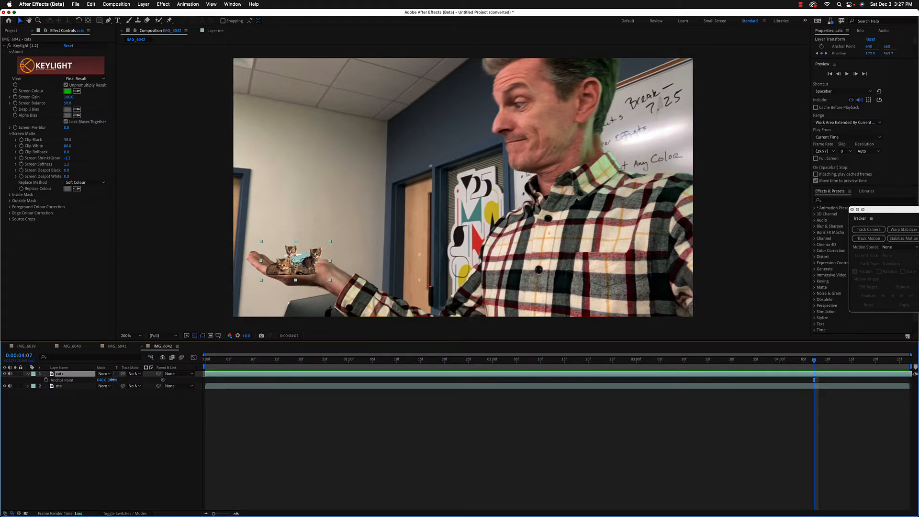
left_click_drag(112, 379, 186, 381)
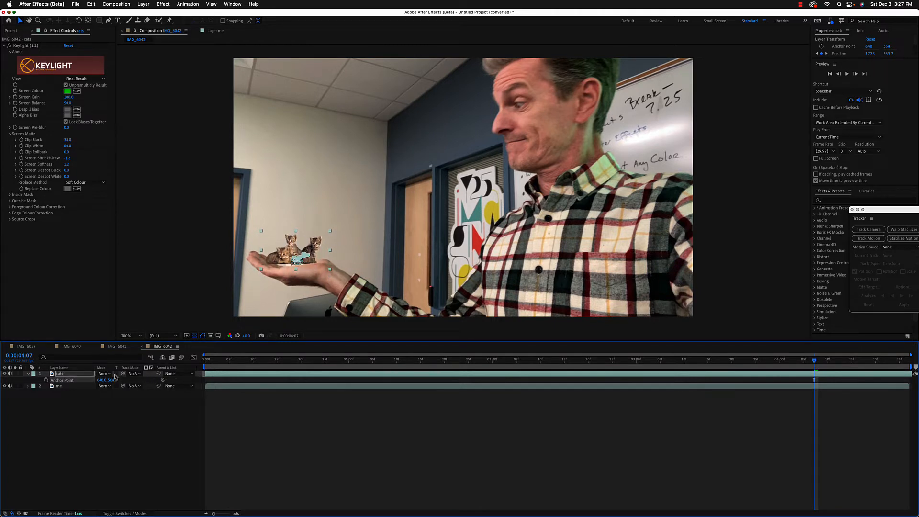
left_click_drag(102, 382, 56, 380)
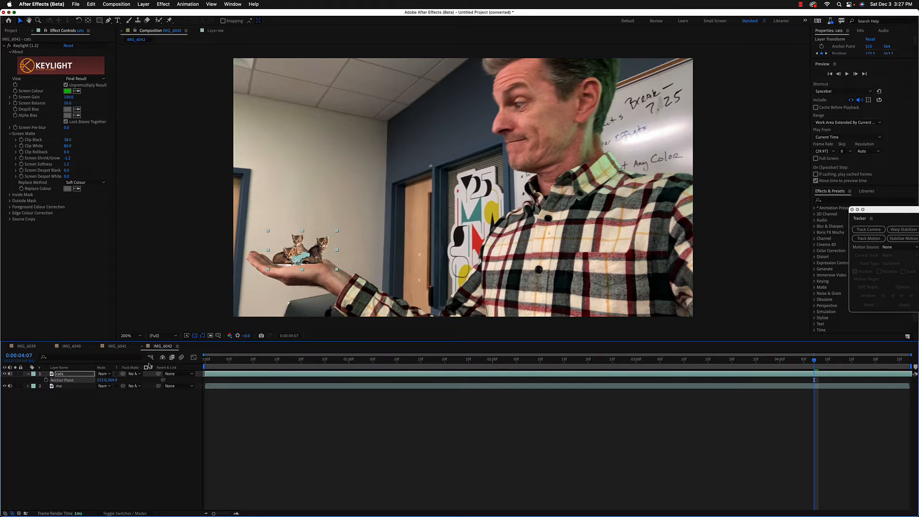
left_click_drag(113, 381, 90, 380)
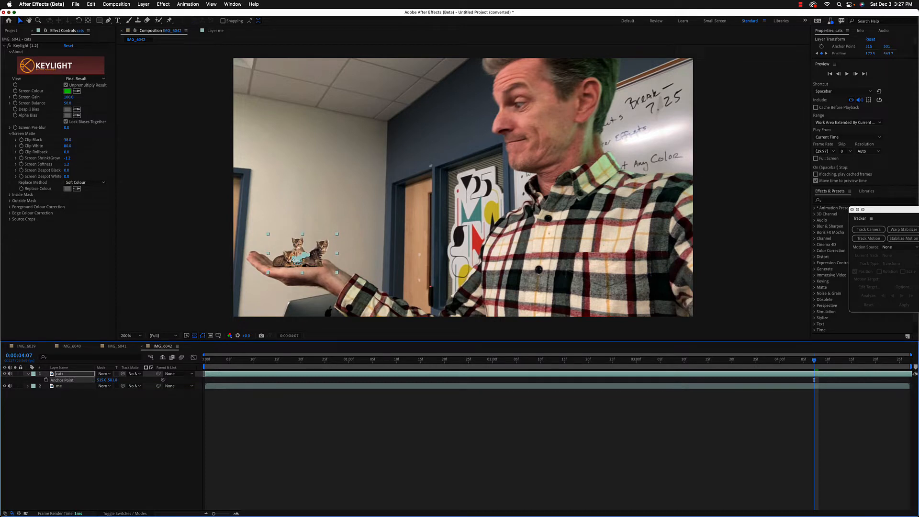
left_click_drag(103, 379, 91, 380)
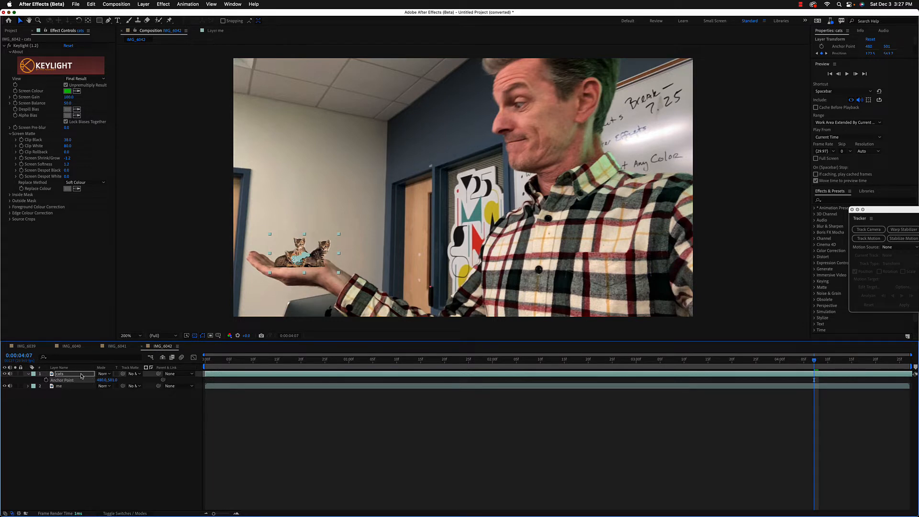
- Lower the cats layer's opacity to 22%, return to After Effects from the desktop, and hide the layer outline over the kittens
key("t")
left_click_drag(99, 379, 74, 381)
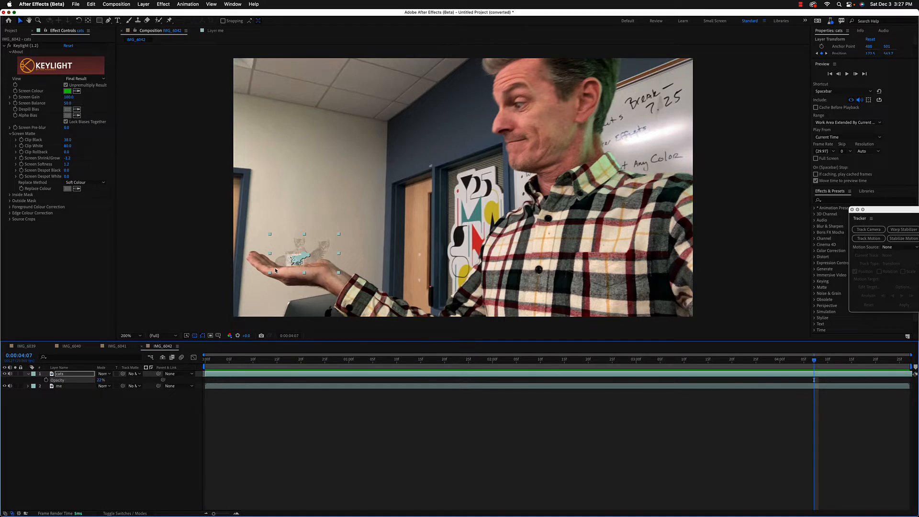
key("alt+super+2")
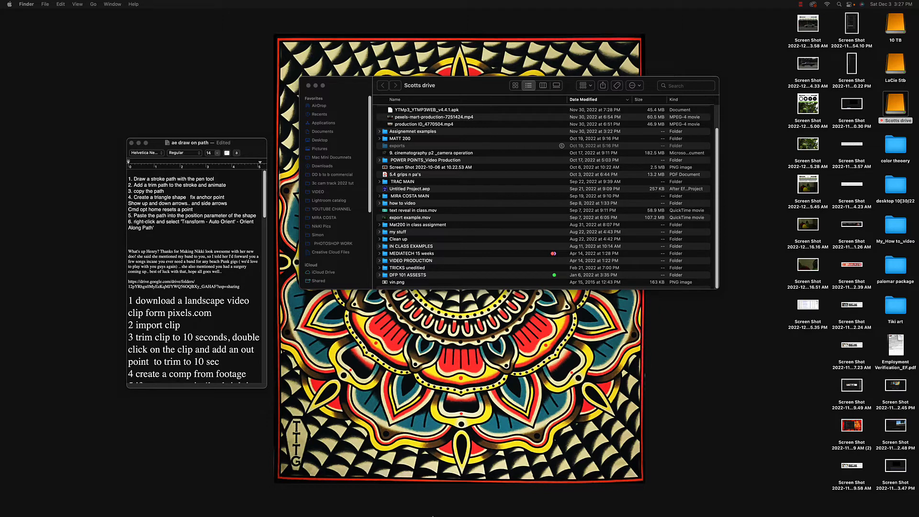
mouse_move(447, 516)
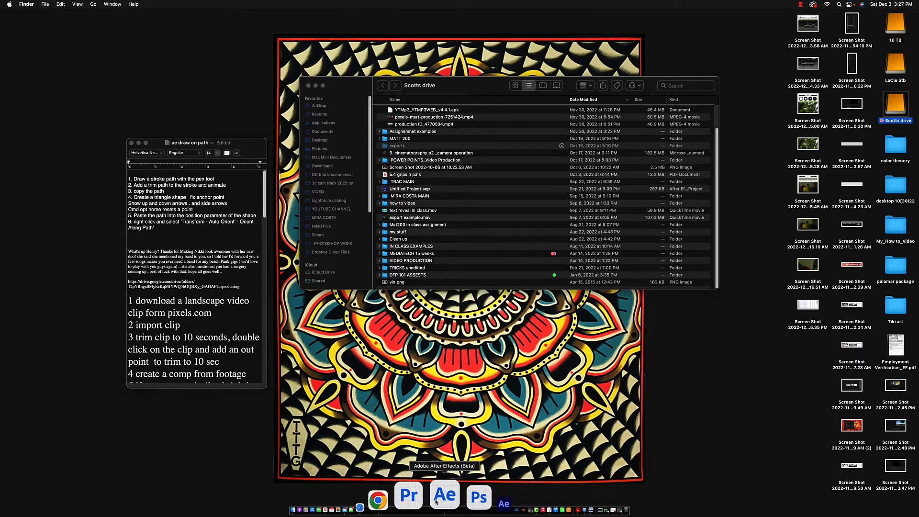
left_click(436, 499)
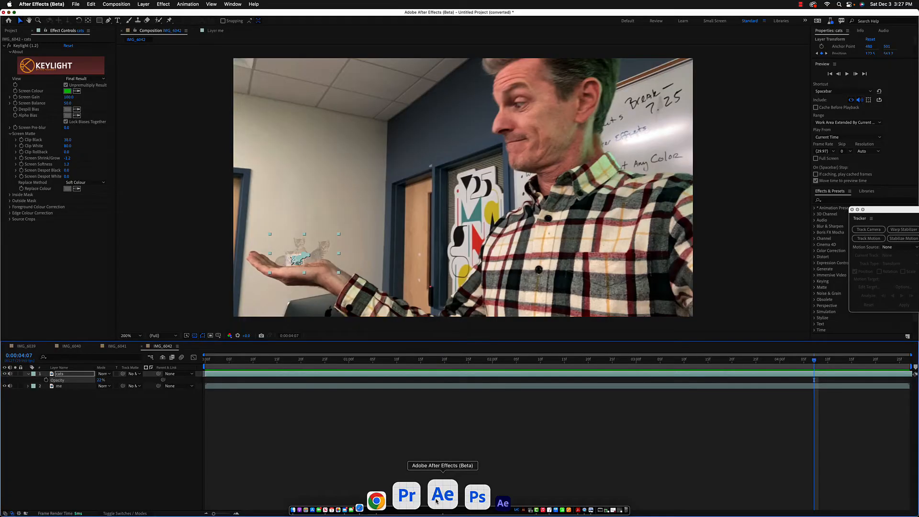
left_click(368, 384)
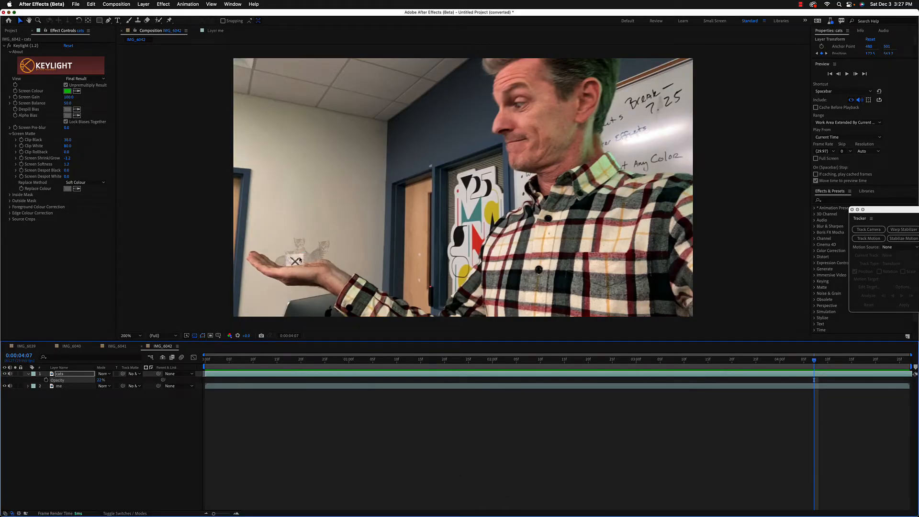
- Raise the cats layer's opacity to 35% while framing the palm closely
scroll(376, 248, "up", 3)
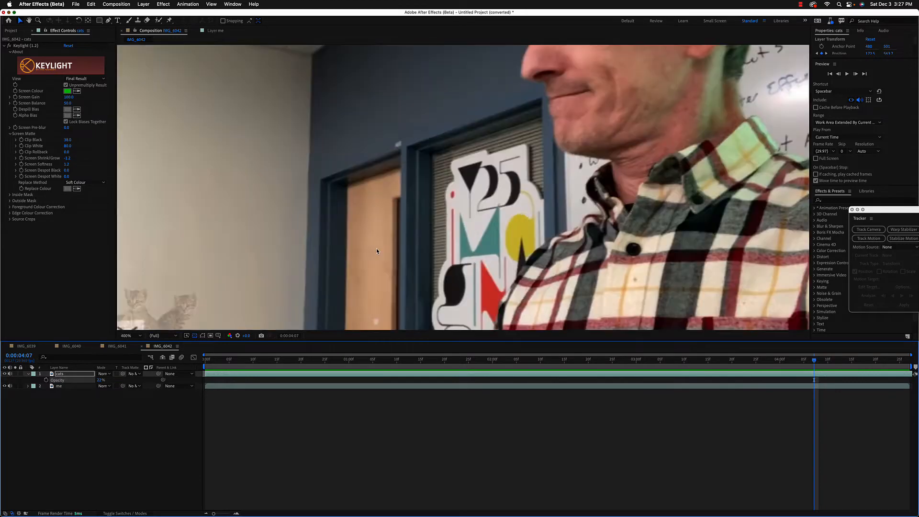
key("h")
key("v")
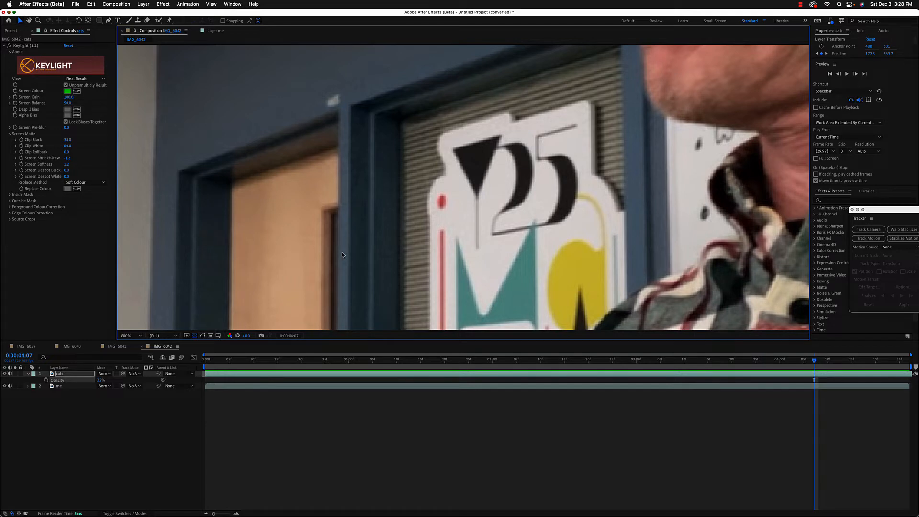
key("h")
left_click_drag(301, 258, 471, 83)
left_click_drag(328, 264, 719, 207)
key("v")
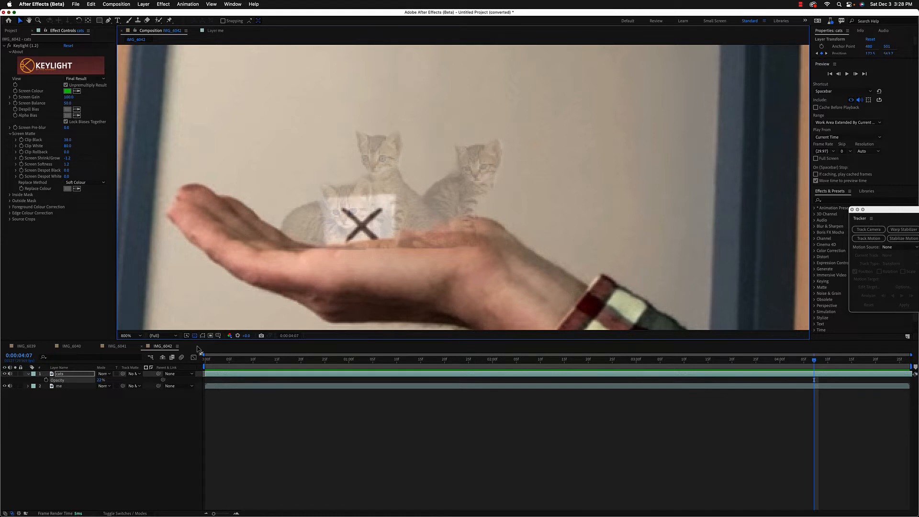
mouse_move(101, 380)
left_mouse_down()
mouse_move(116, 380)
mouse_move(104, 379)
left_mouse_up()
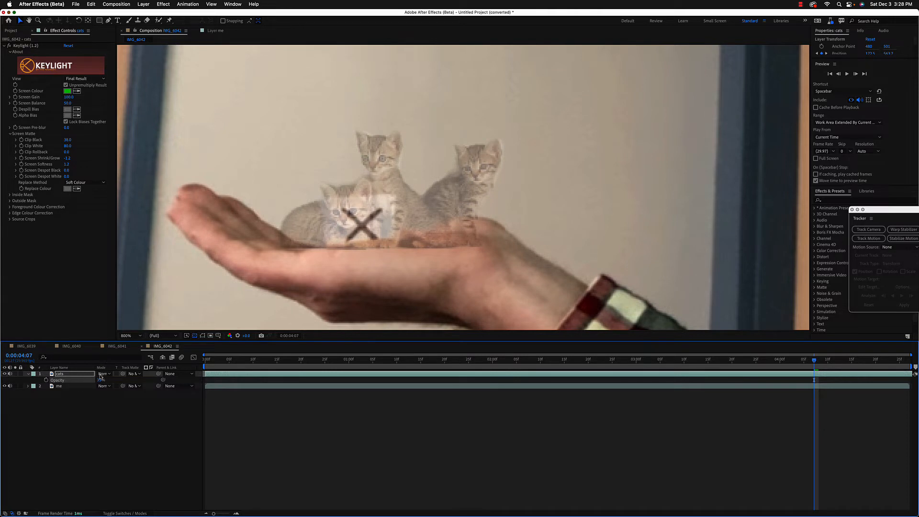
- Set the cats layer's anchor point to 410, 479 to seat the kittens on the palm over the X marker
key("a")
left_click_drag(111, 380, 77, 379)
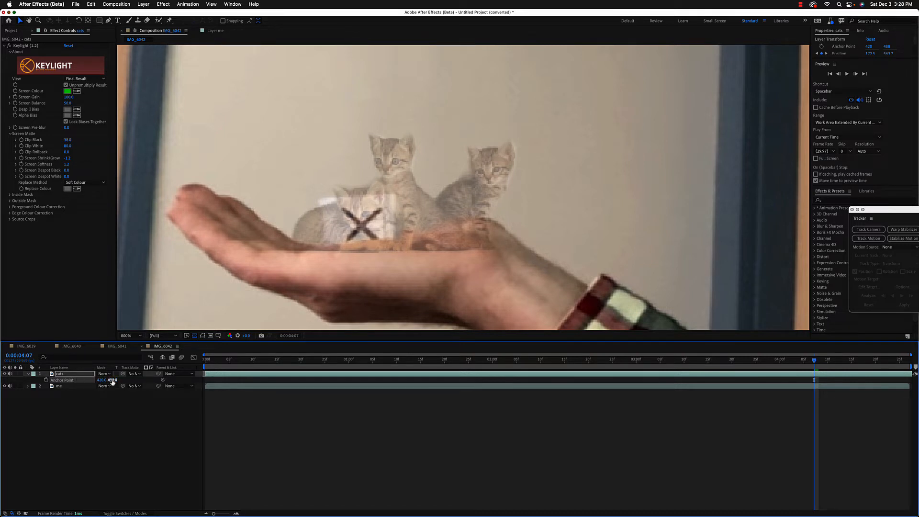
left_click_drag(112, 381, 95, 379)
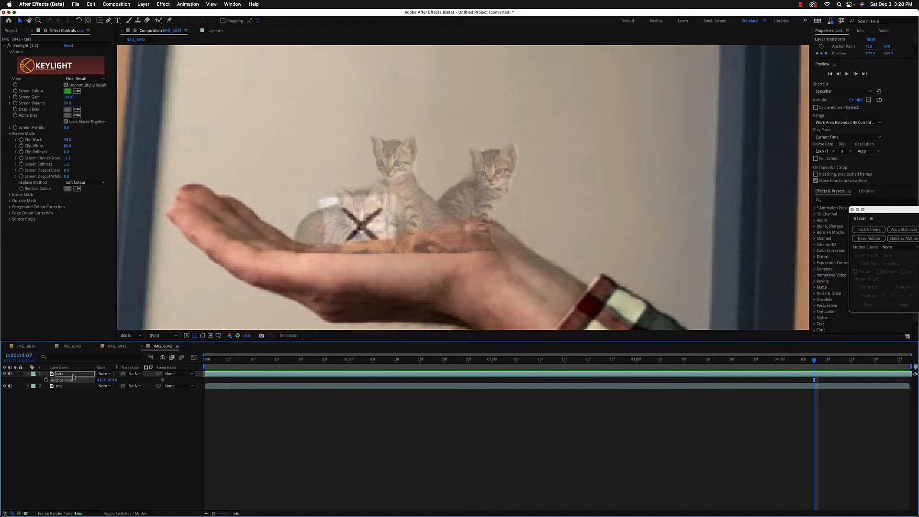
- Draw a closed mask on the cats layer with the Pen tool, following the palm's upper edge and enclosing the hand below
left_click(109, 21)
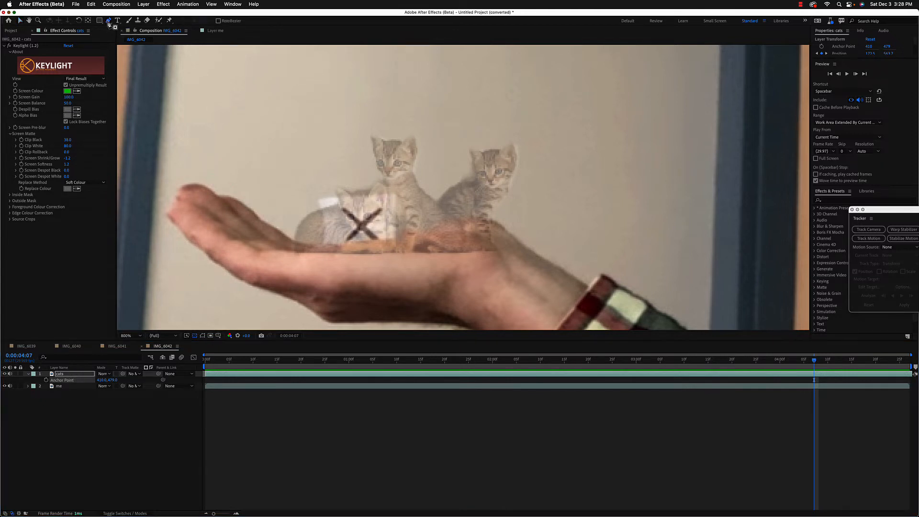
left_click(299, 253)
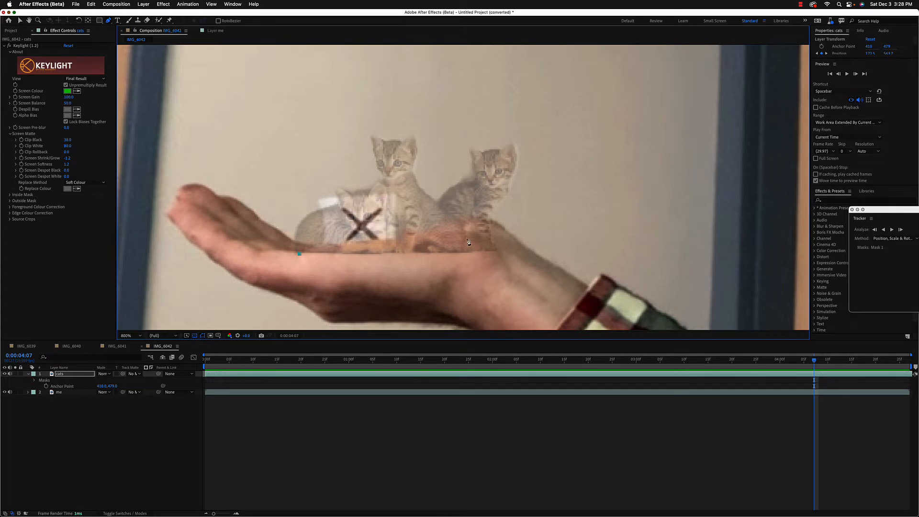
left_click_drag(402, 240, 470, 237)
left_click(494, 247)
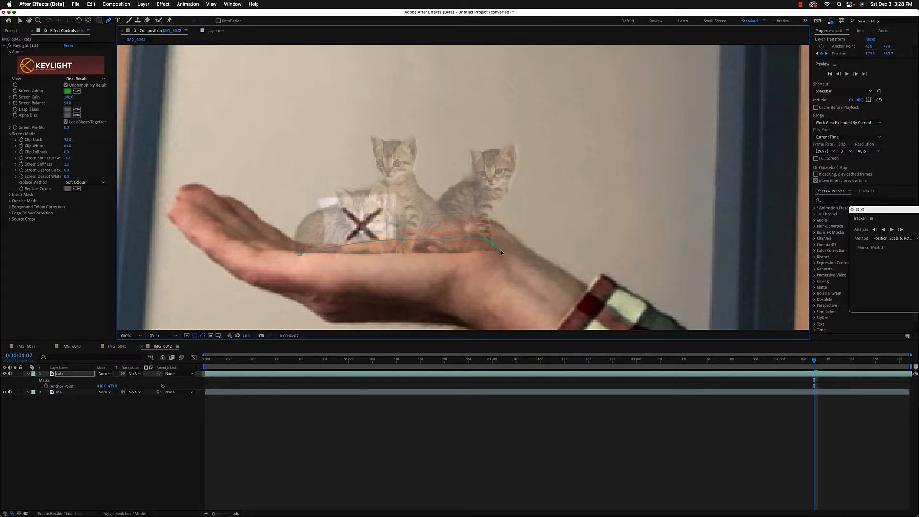
left_click_drag(457, 322, 447, 323)
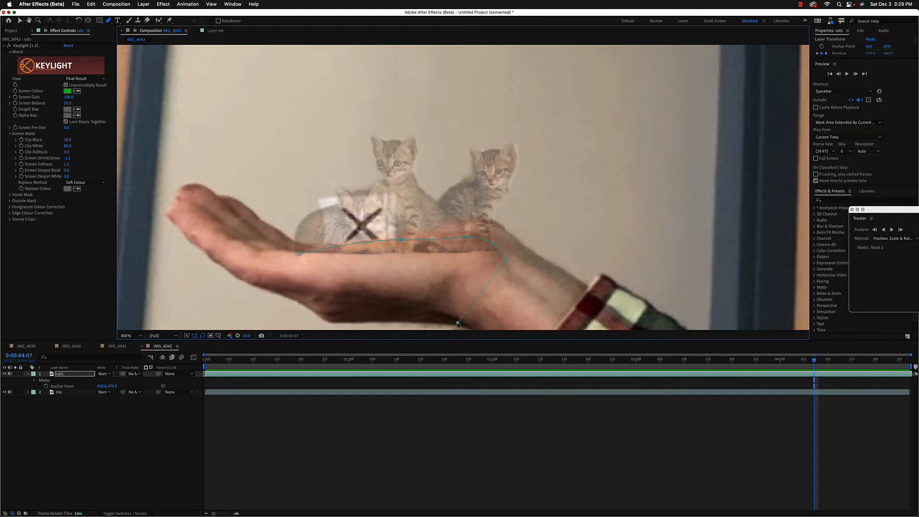
left_click(297, 303)
left_click(300, 253)
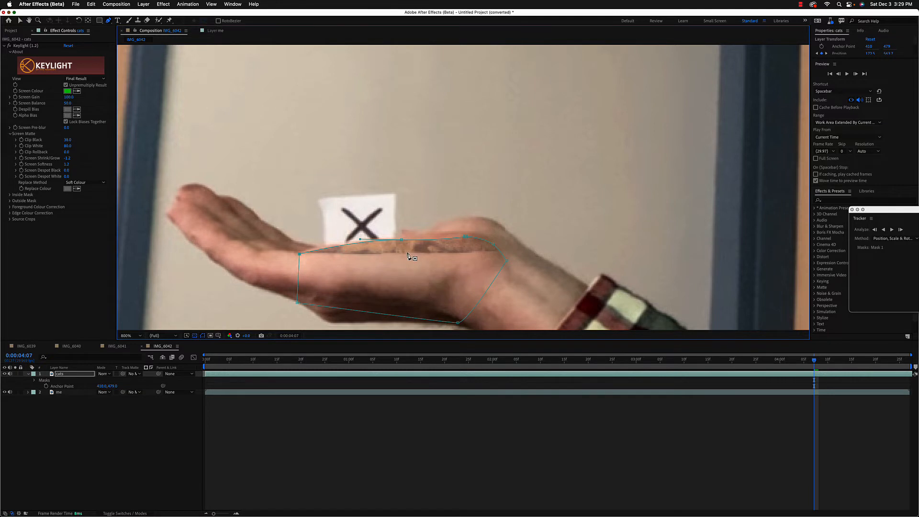
- Change the cats layer's mask mode to Subtract and deselect the layer
key("m")
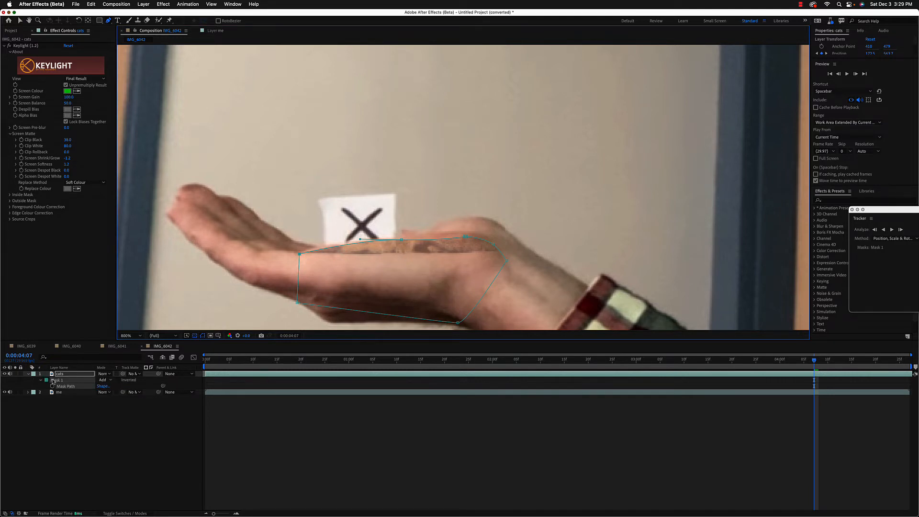
left_click(111, 380)
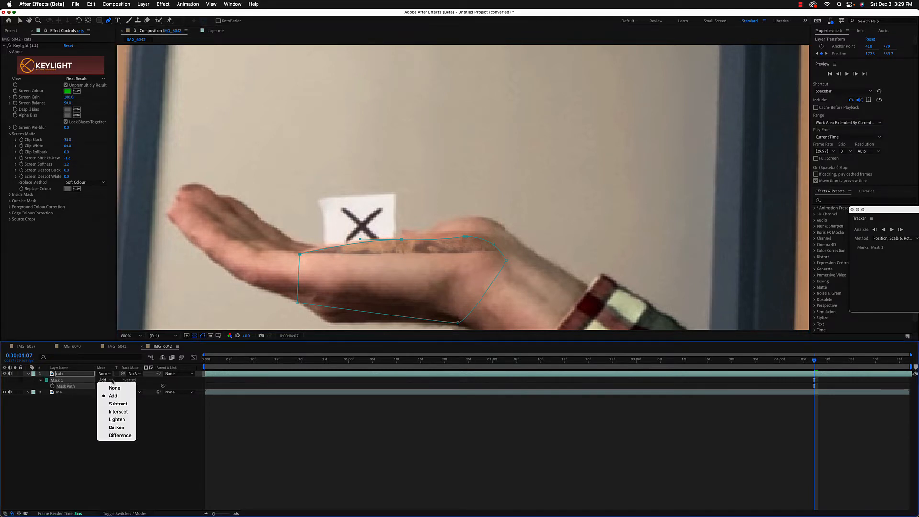
left_click(117, 405)
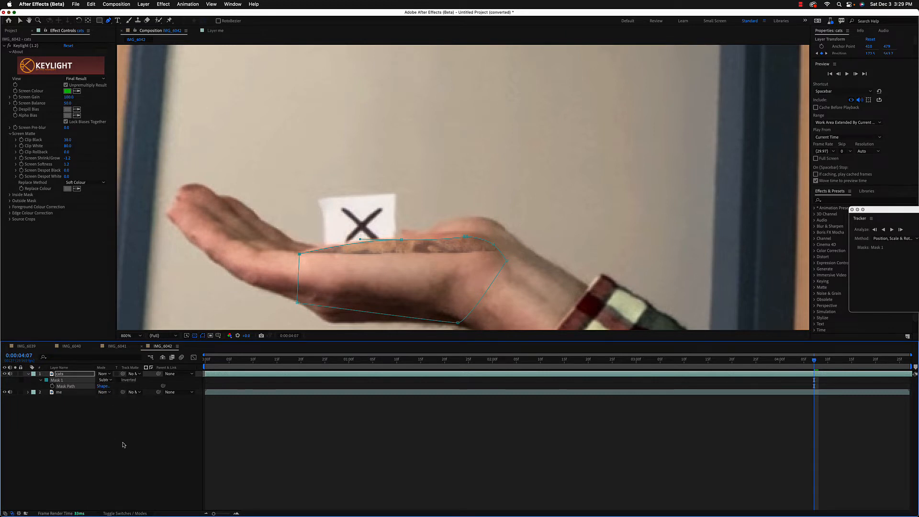
left_click(366, 444)
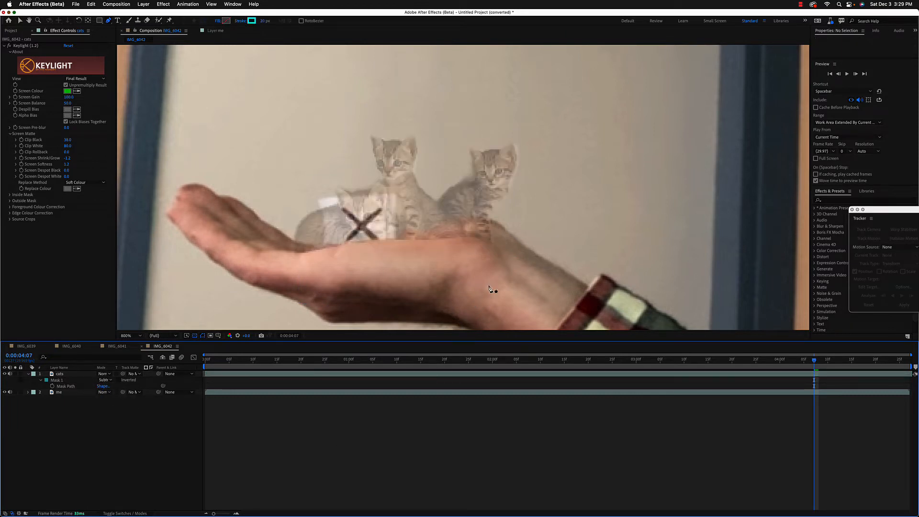
- Restore the cats layer's opacity to 100%
key("t")
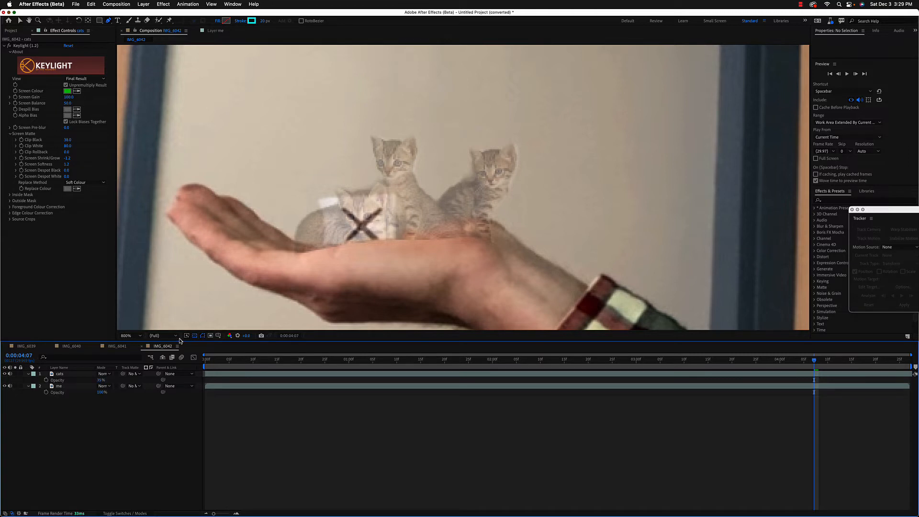
left_click_drag(99, 380, 177, 383)
left_click(328, 446)
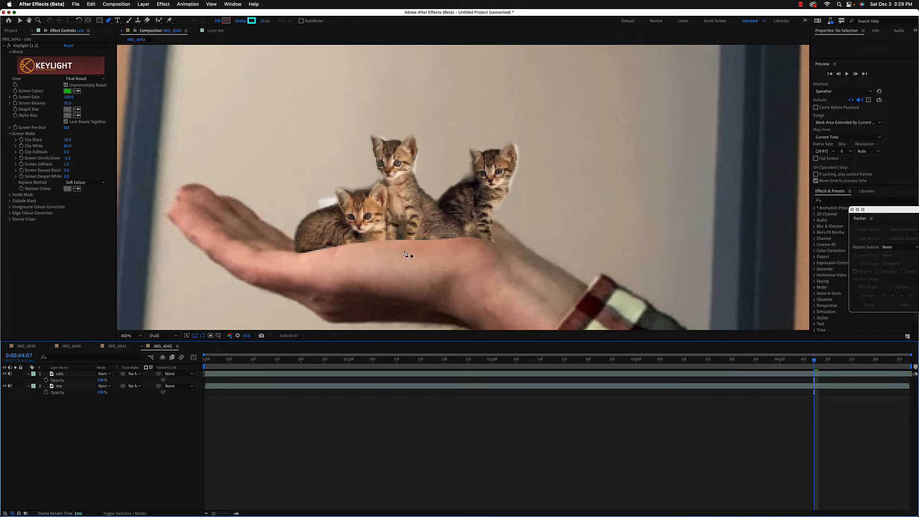
- Bring the whole composition into view and preview the masked kittens following the palm
scroll(404, 253, "down", 4)
scroll(404, 254, "up", 1)
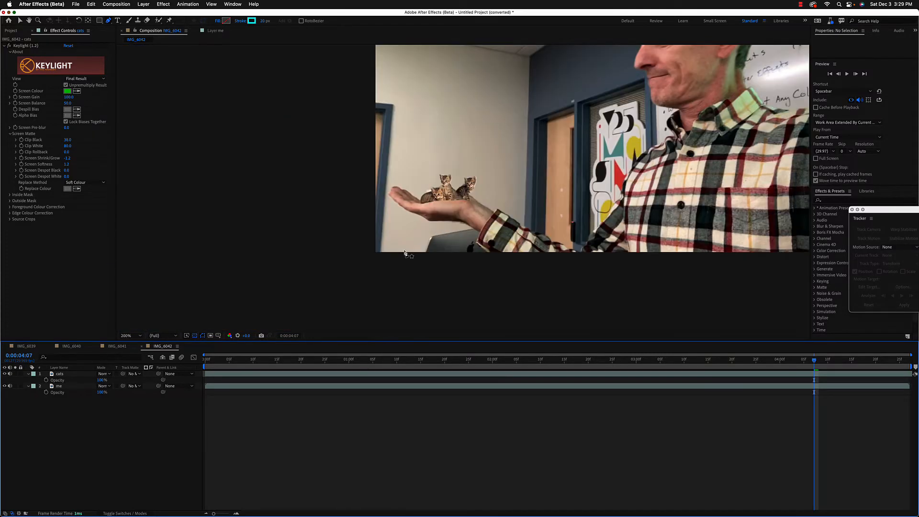
key("h")
mouse_move(665, 193)
left_mouse_down()
mouse_move(604, 200)
mouse_move(505, 261)
left_mouse_up()
key("g")
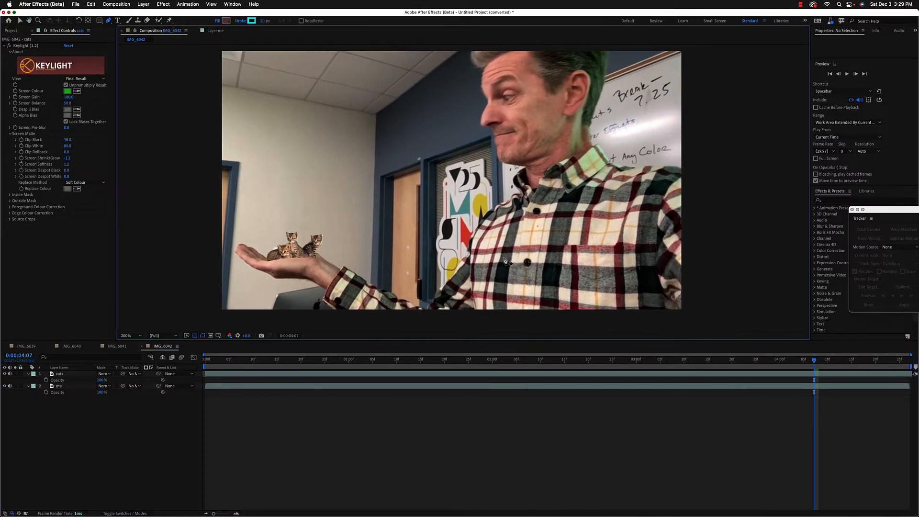
key("space")
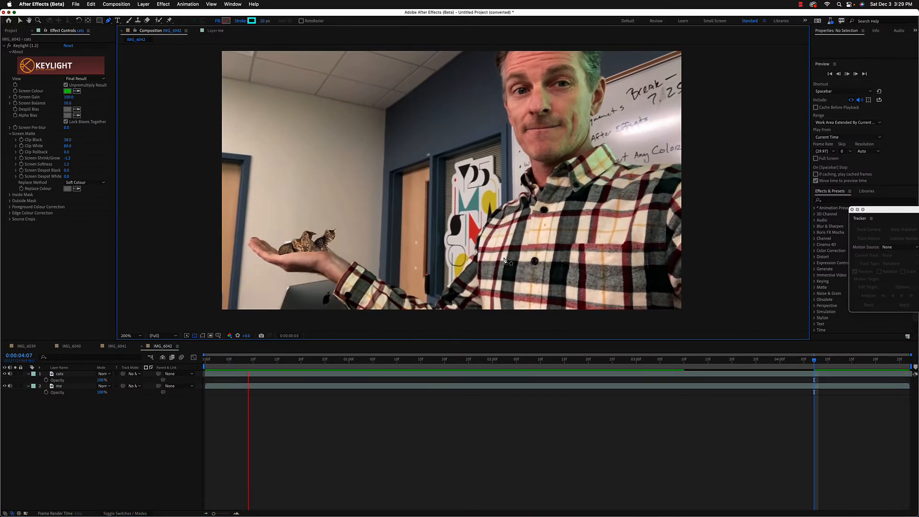
key("space")
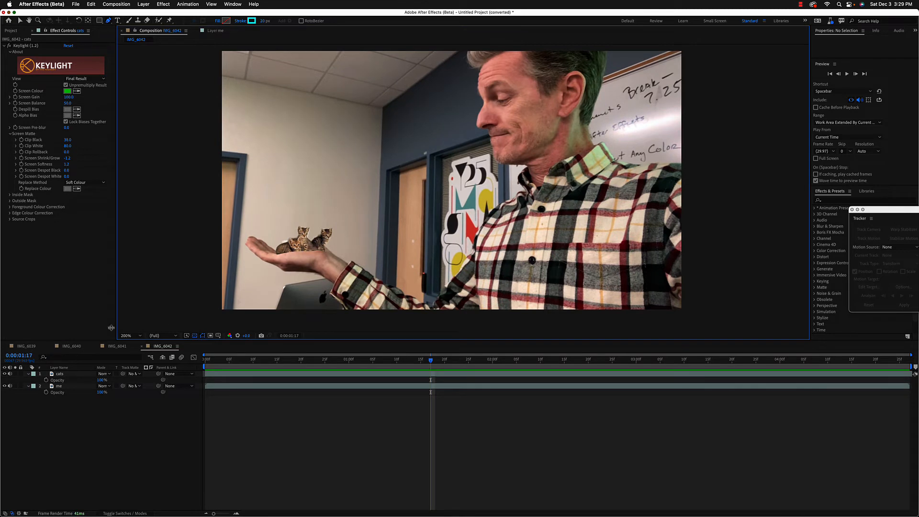
- Play the composition to about 0:00:03:15 and inspect the kittens' masked lower edge against the palm up close
key("space")
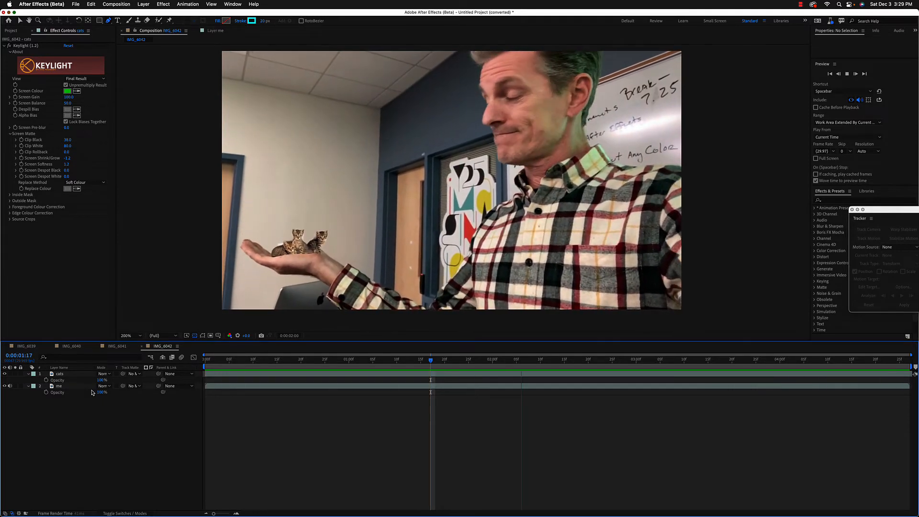
key("space")
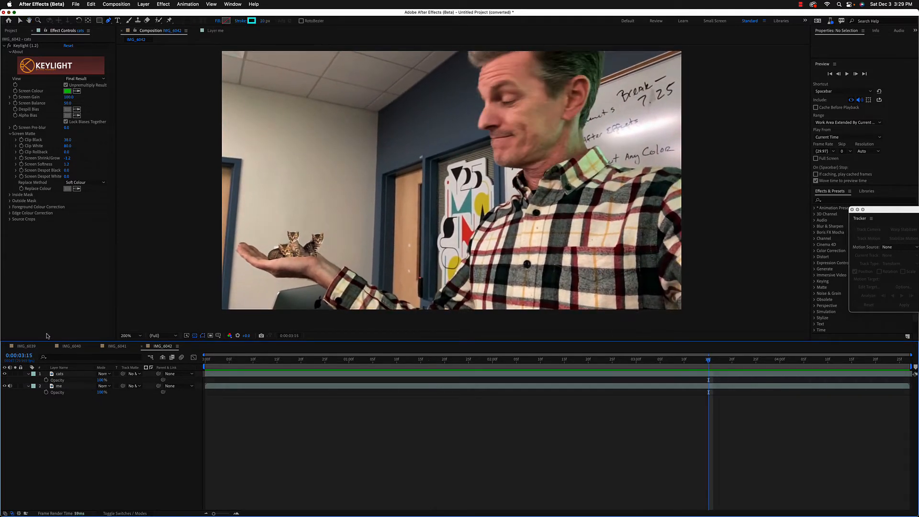
key("period")
key("period")
key("h")
left_click_drag(142, 269, 639, 133)
mouse_move(517, 263)
left_mouse_down()
mouse_move(667, 117)
mouse_move(677, 150)
left_mouse_up()
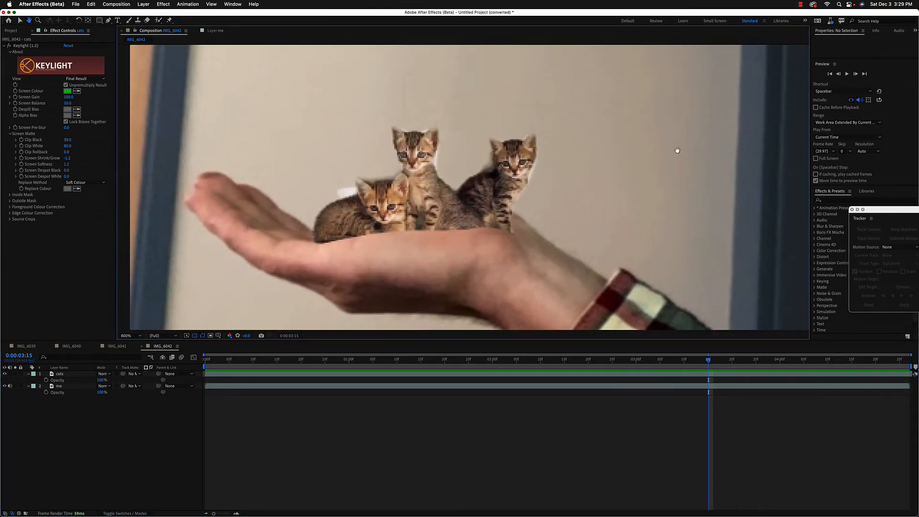
key("g")
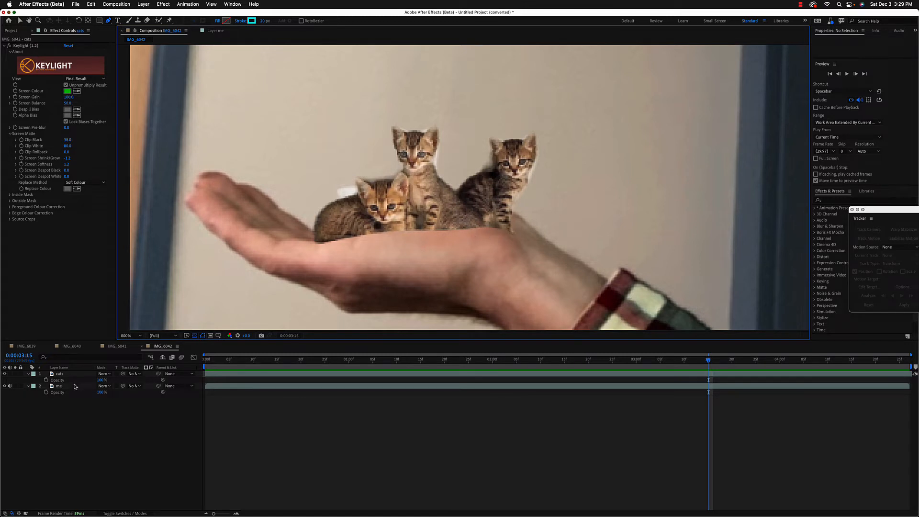
- Set the Mask Feather of the cats layer's Mask 1 to 11 pixels and deselect the layer
left_click(63, 375)
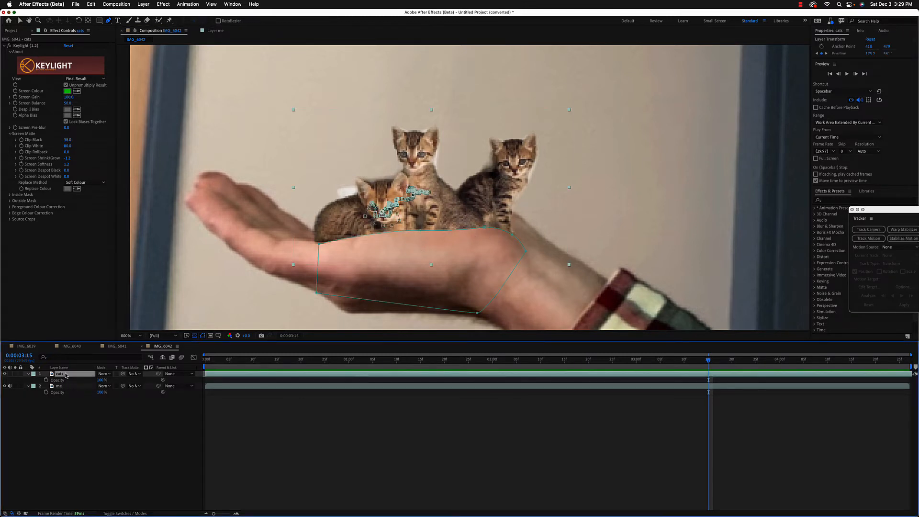
key("m")
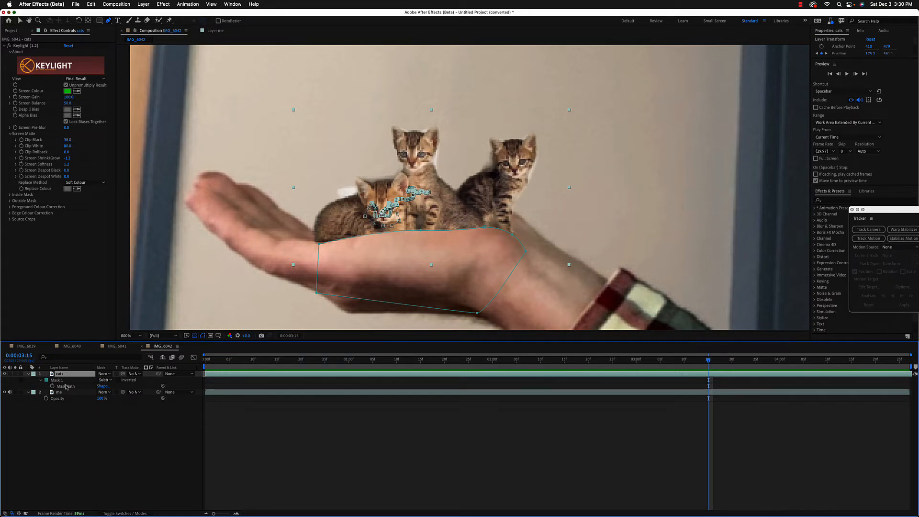
key("m")
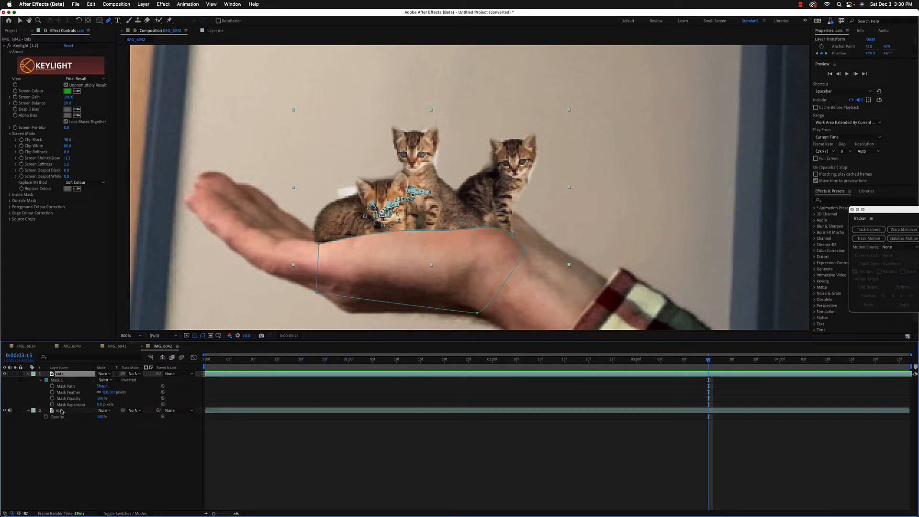
left_click(109, 393)
left_click_drag(108, 393, 111, 395)
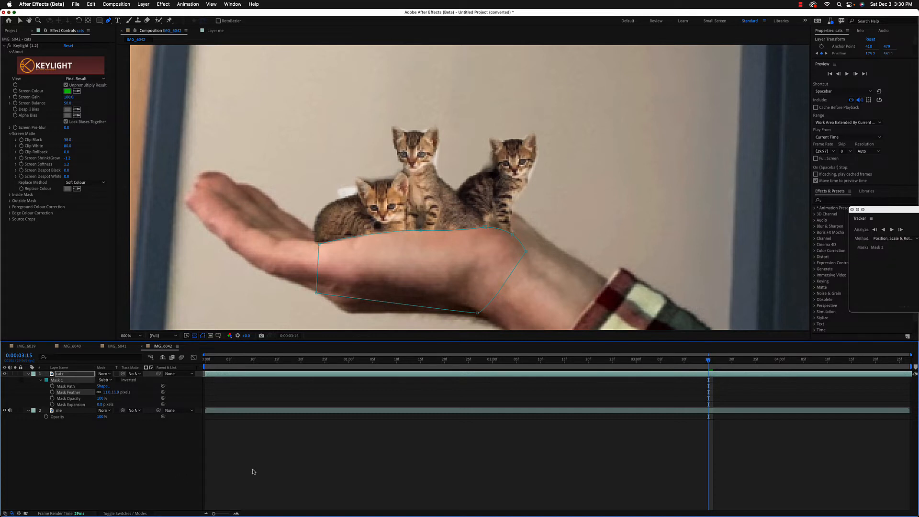
left_click(253, 471)
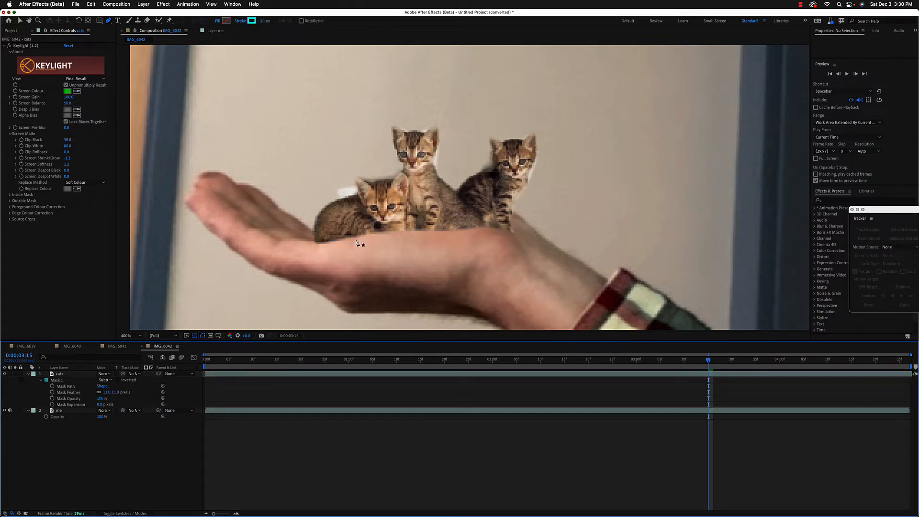
- Play the composition to check the feathered mask edge, stopping at 0:00:00:20 with the full frame in view
key("comma")
key("comma")
key("space")
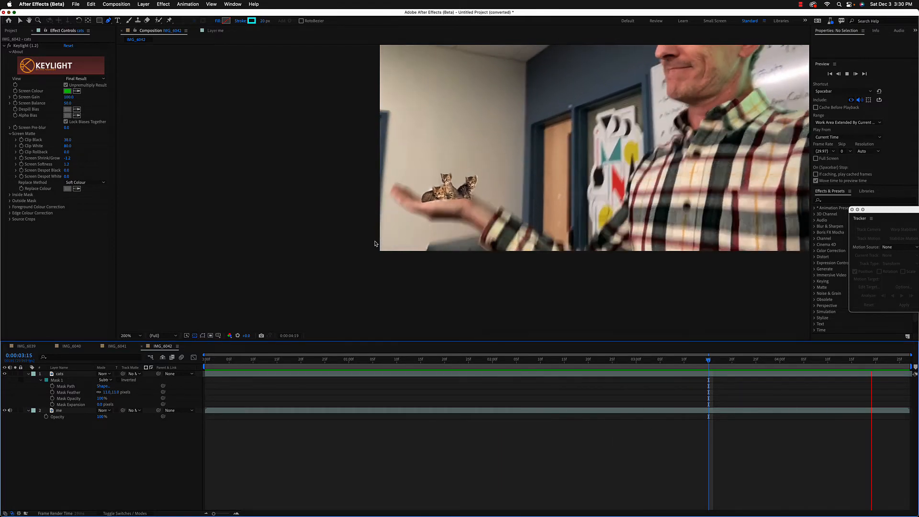
key("space")
key("comma")
key("comma")
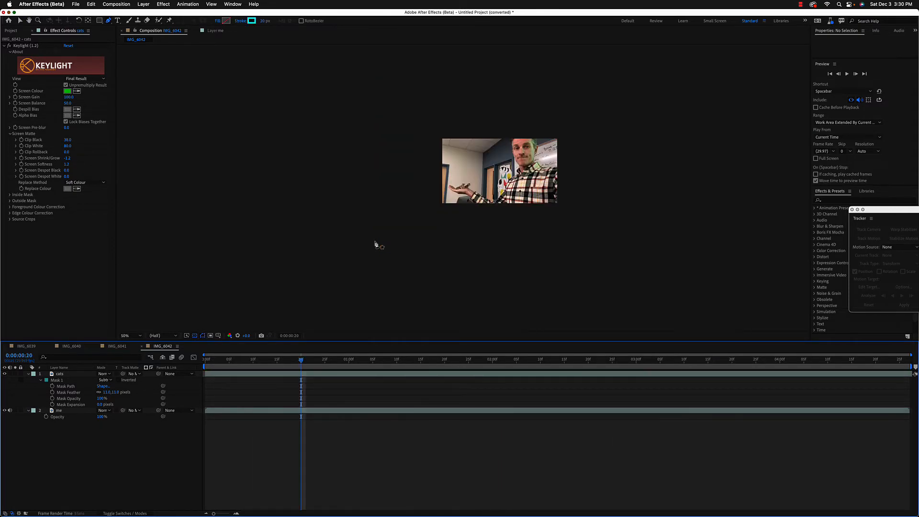
key("period")
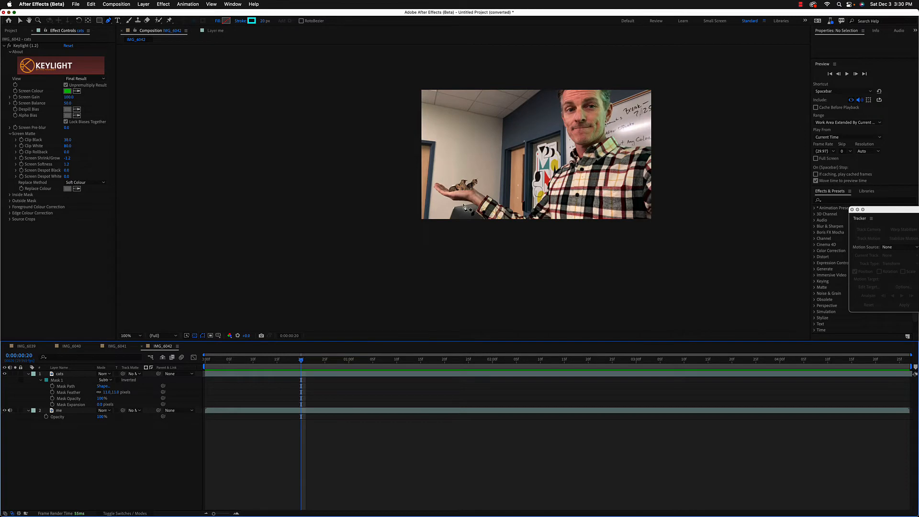
key("period")
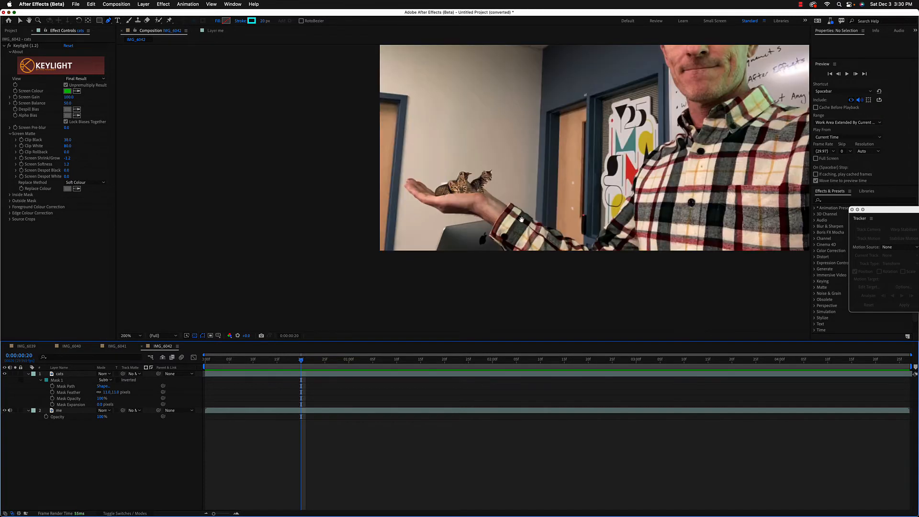
mouse_move(522, 220)
left_mouse_down()
mouse_move(393, 266)
mouse_move(365, 293)
left_mouse_up()
key("g")
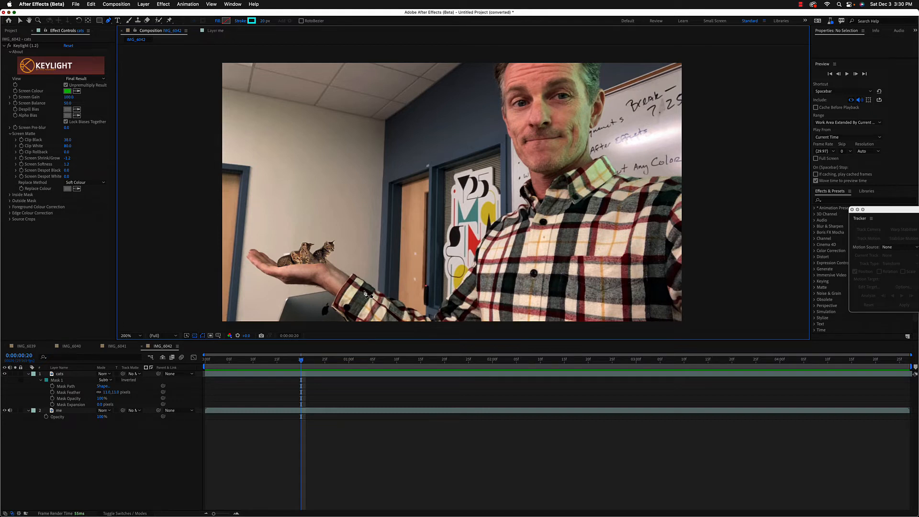
- Collapse the cats layer's properties and apply the Match Grain effect to that layer
left_click(27, 374)
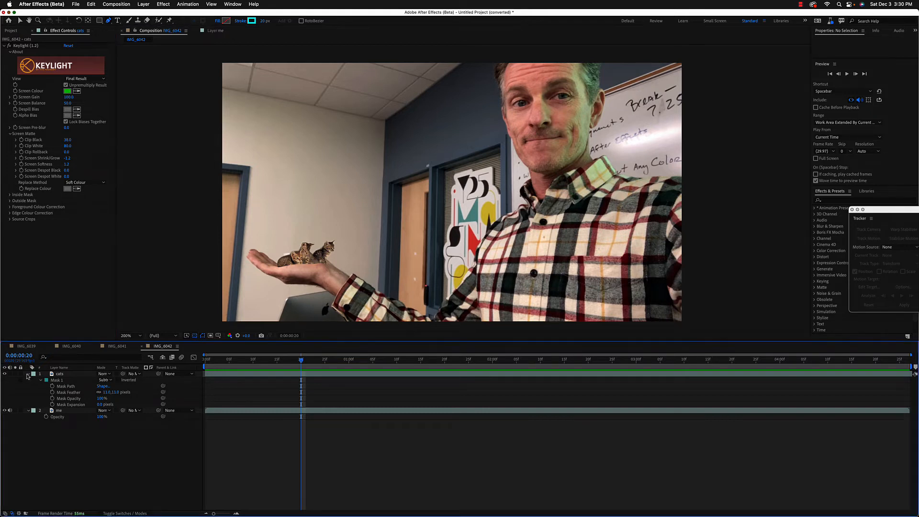
left_click(27, 374)
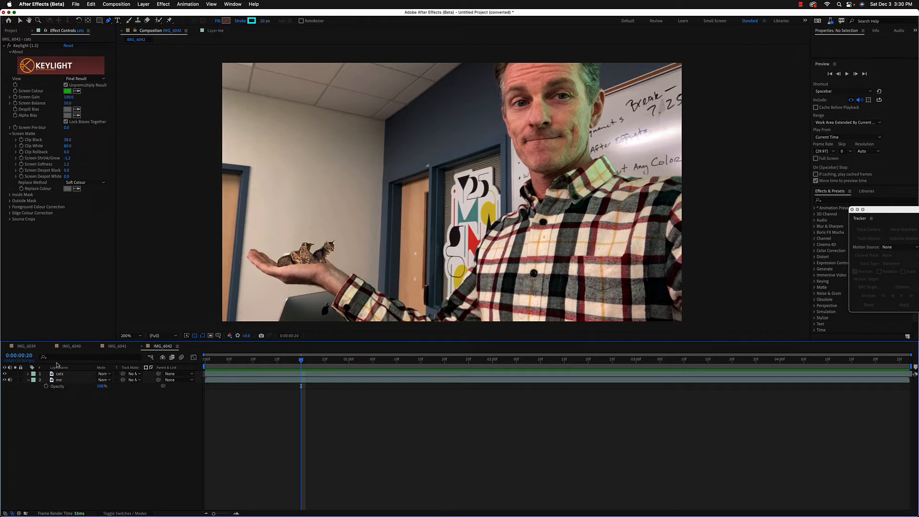
left_click(77, 374)
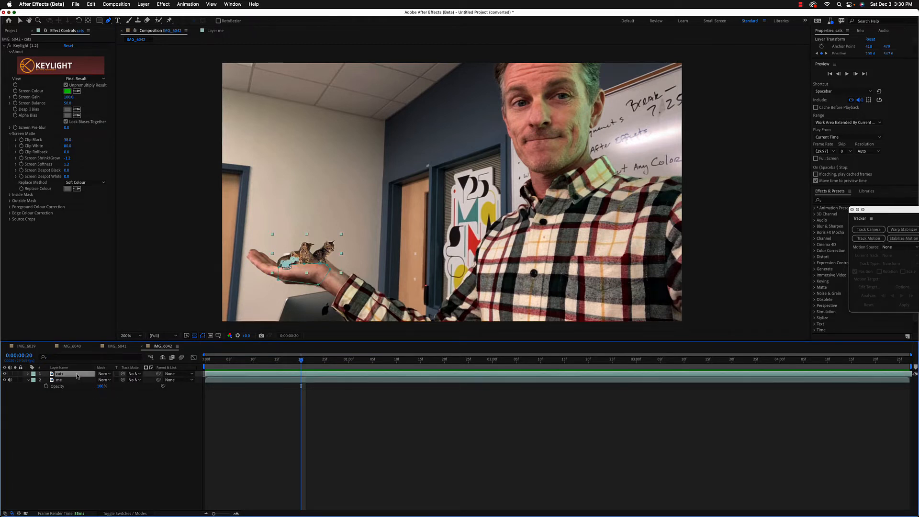
left_click(163, 4)
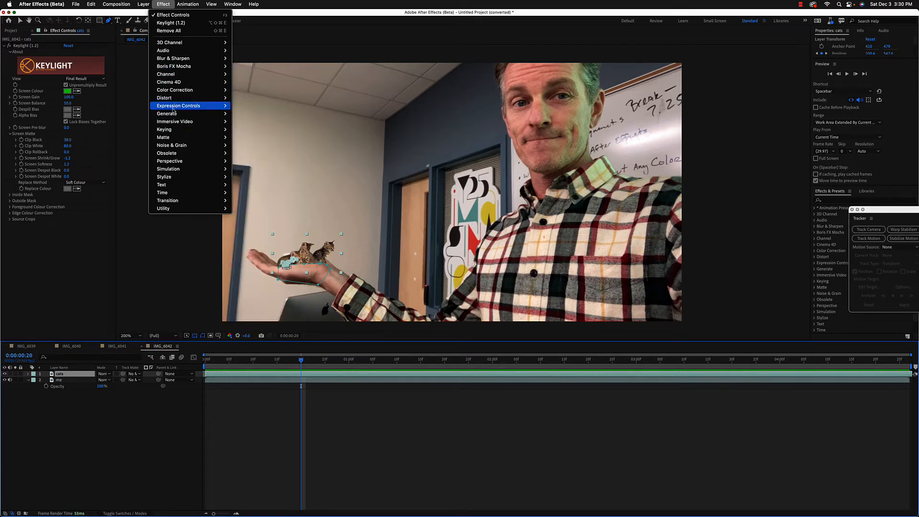
mouse_move(179, 87)
mouse_move(163, 146)
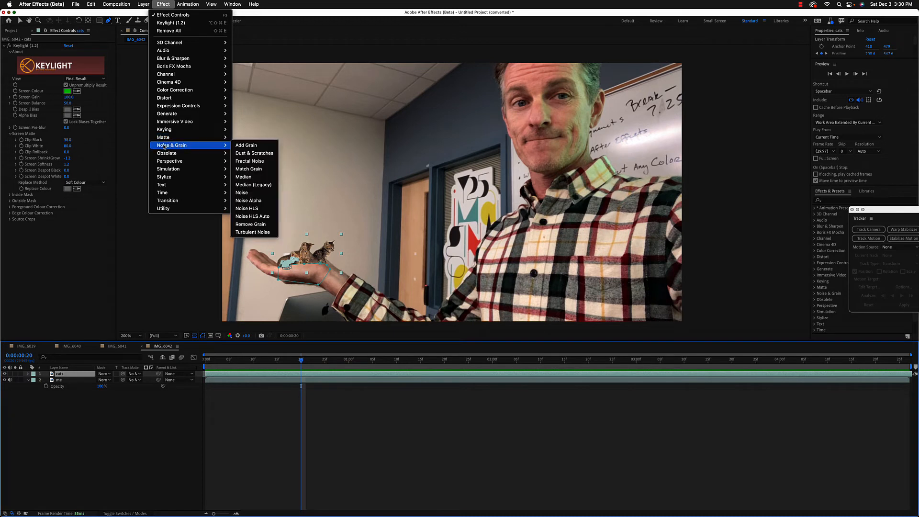
left_click(248, 170)
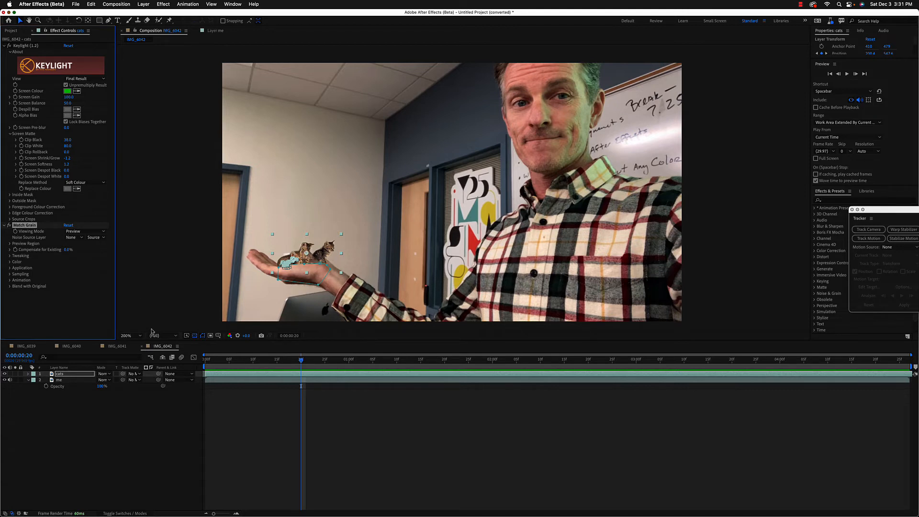
- Collapse Keylight and set Match Grain's Viewing Mode to Final Output with the me layer as its Noise Source Layer
left_click(4, 46)
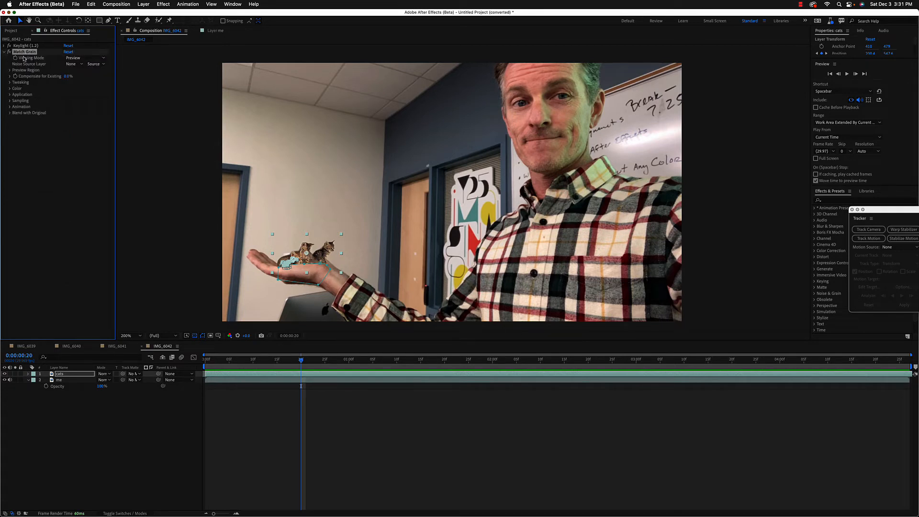
left_click(72, 58)
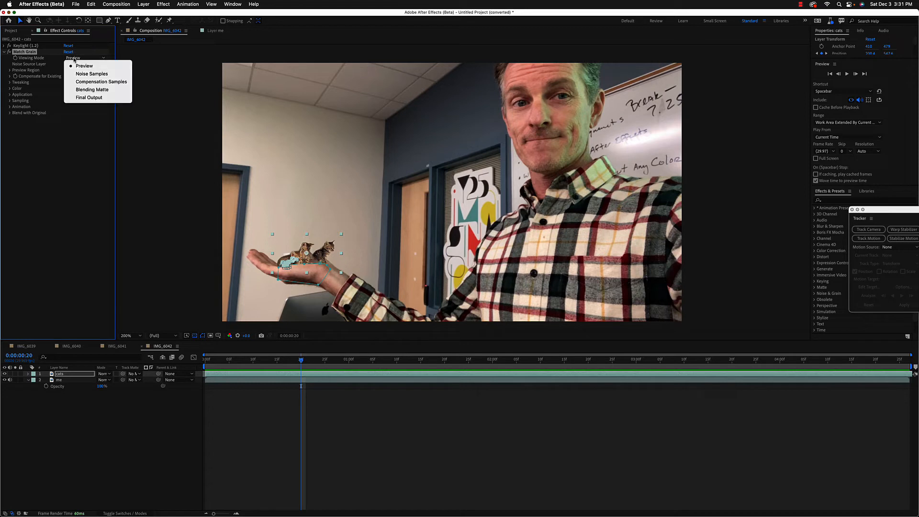
left_click(90, 98)
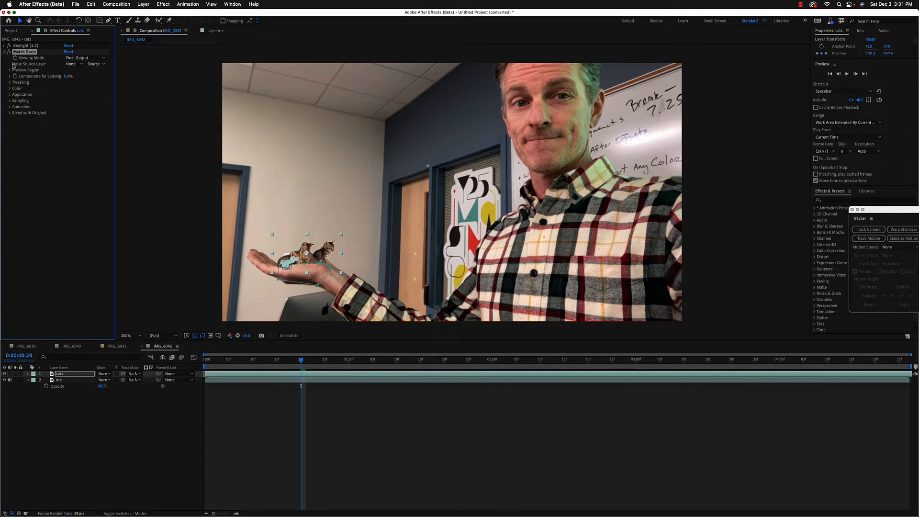
left_click(81, 65)
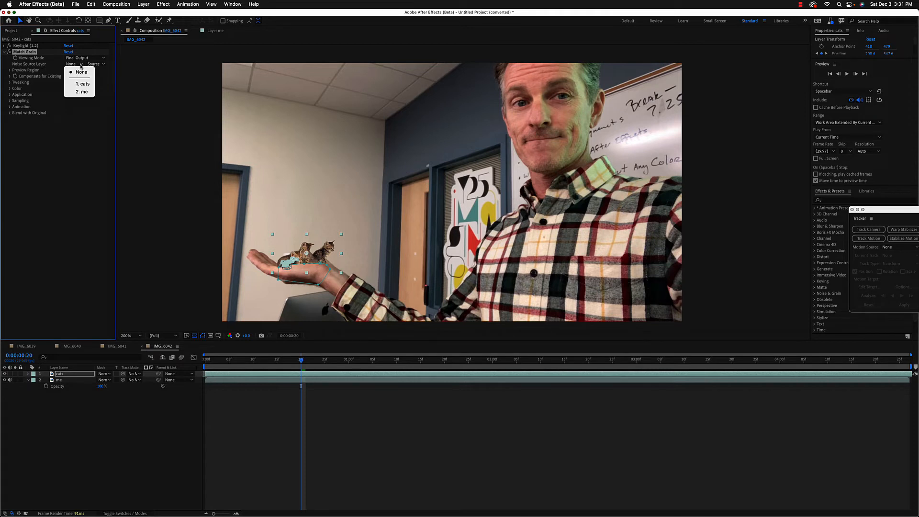
left_click(87, 93)
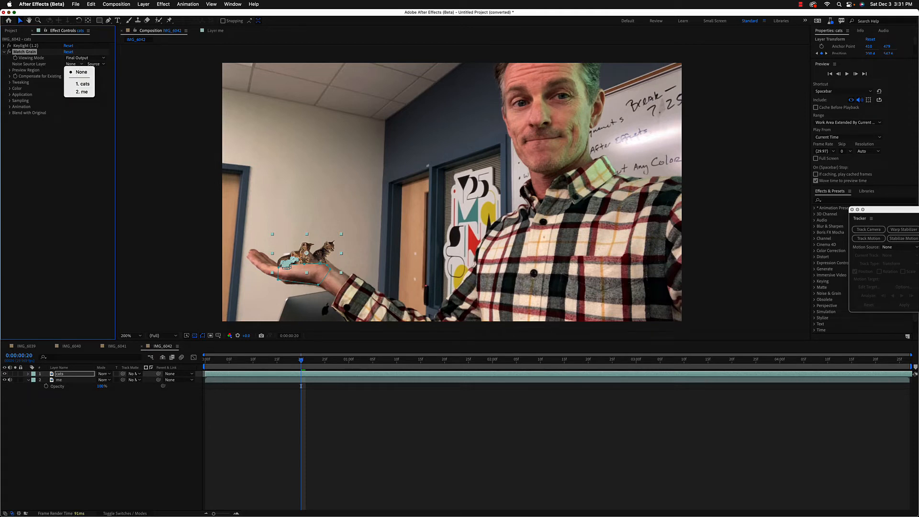
left_click(100, 65)
left_click(89, 137)
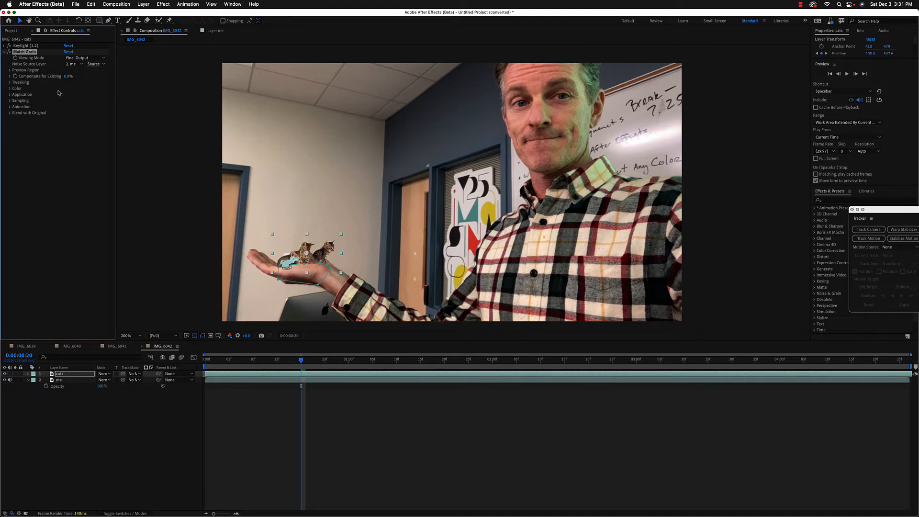
- Set Match Grain's Compensate for Existing Noise to 27% and deselect the cats layer
left_click(348, 461)
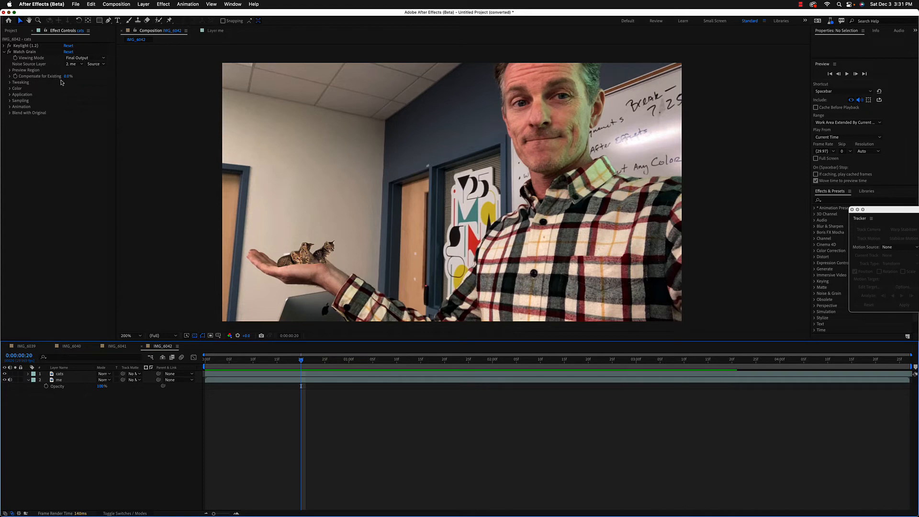
left_click_drag(67, 76, 75, 76)
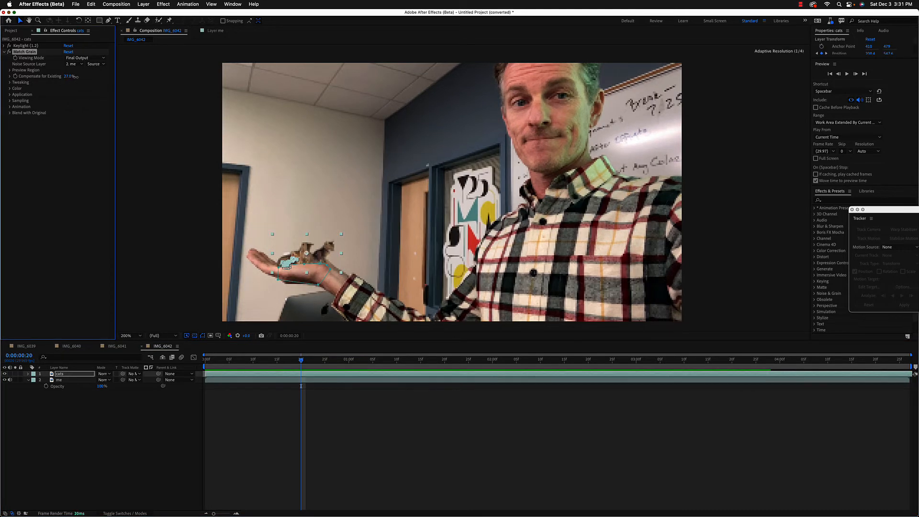
left_click(176, 257)
- Examine how the kittens' grain matches the hand and background footage, both up close and in the full frame
key("period")
key("period")
key("period")
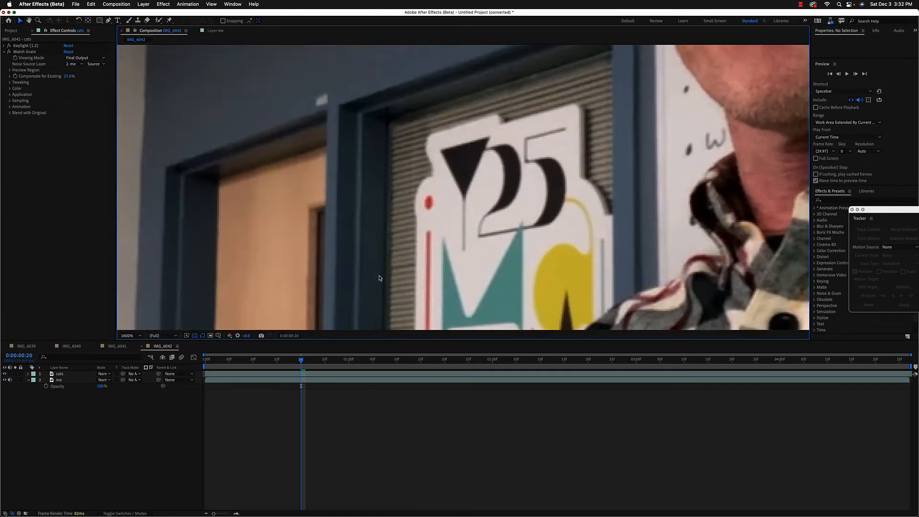
left_click_drag(321, 273, 717, 53)
left_click_drag(384, 236, 572, 111)
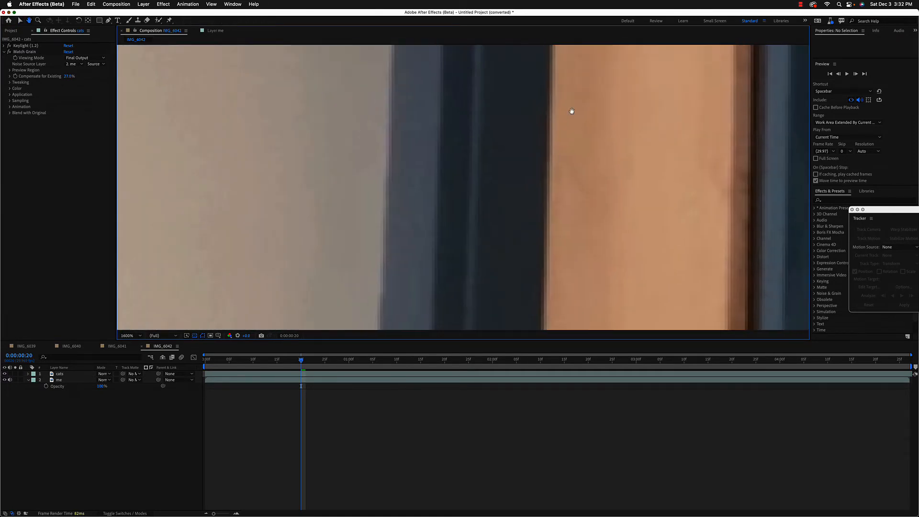
left_click_drag(379, 236, 688, 16)
left_click_drag(411, 144, 629, 162)
key("v")
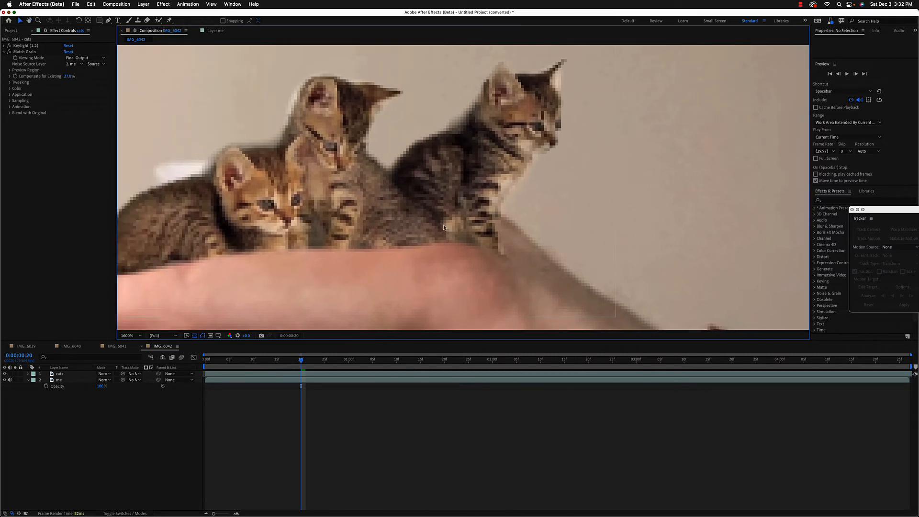
scroll(443, 225, "down", 5)
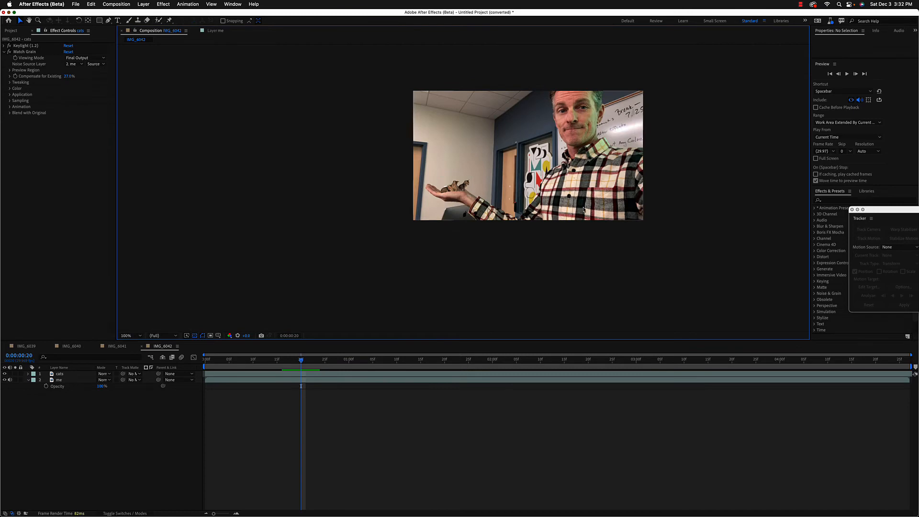
left_click_drag(573, 188, 401, 227)
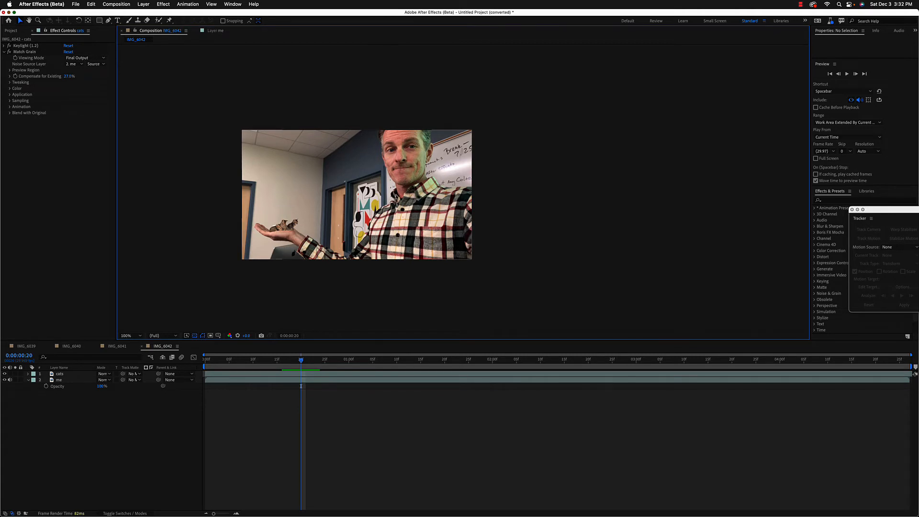
scroll(397, 198, "up", 4)
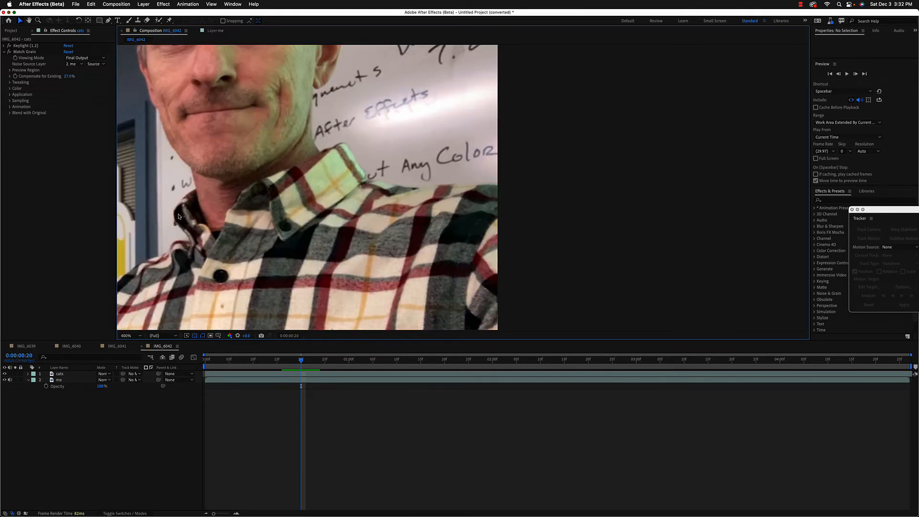
key("space")
left_click_drag(189, 248, 632, 109)
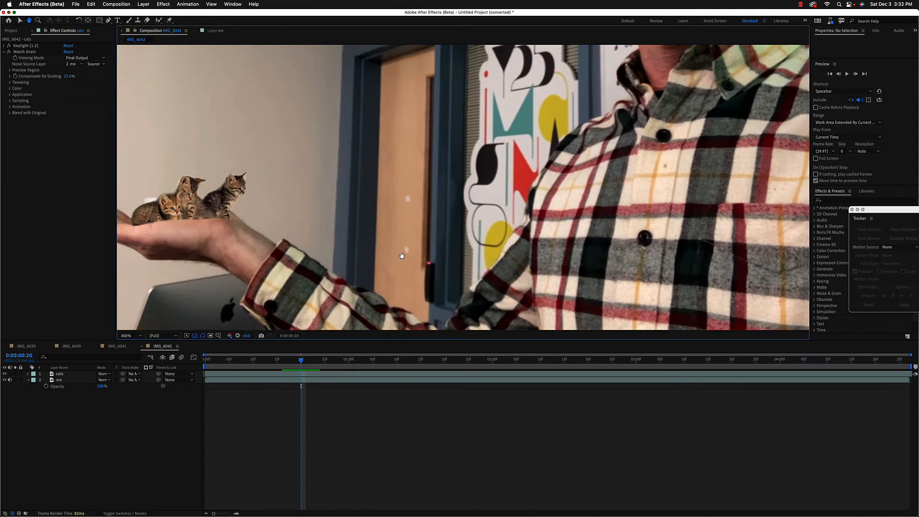
- Apply the Lumetri Color effect to the cats layer
left_click_drag(401, 256, 471, 246)
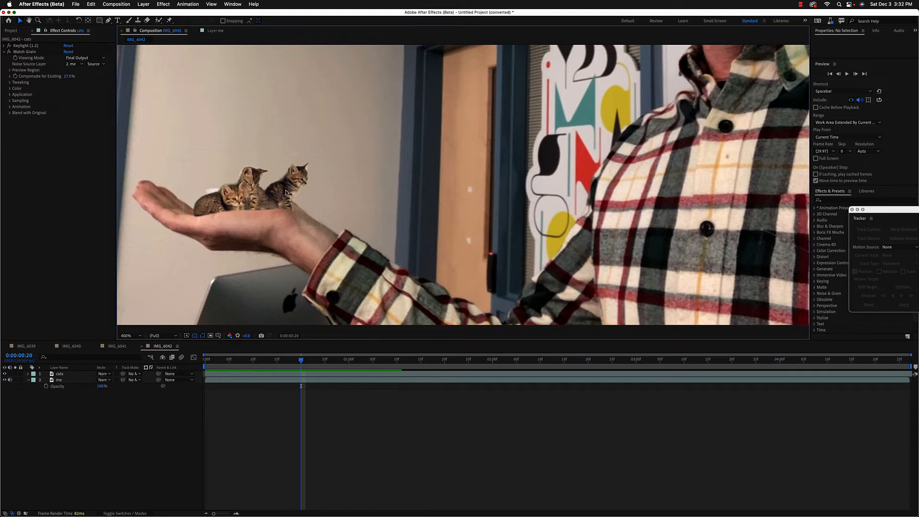
left_click(76, 375)
right_click(76, 376)
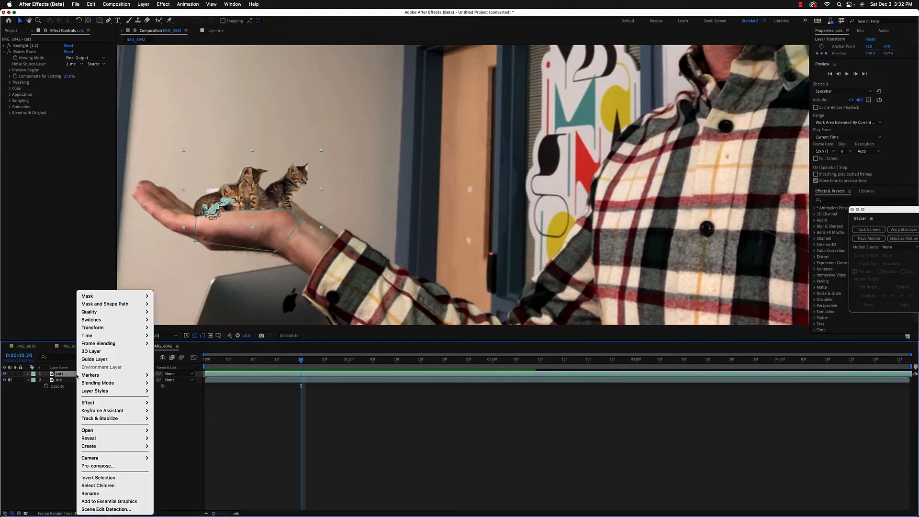
mouse_move(88, 404)
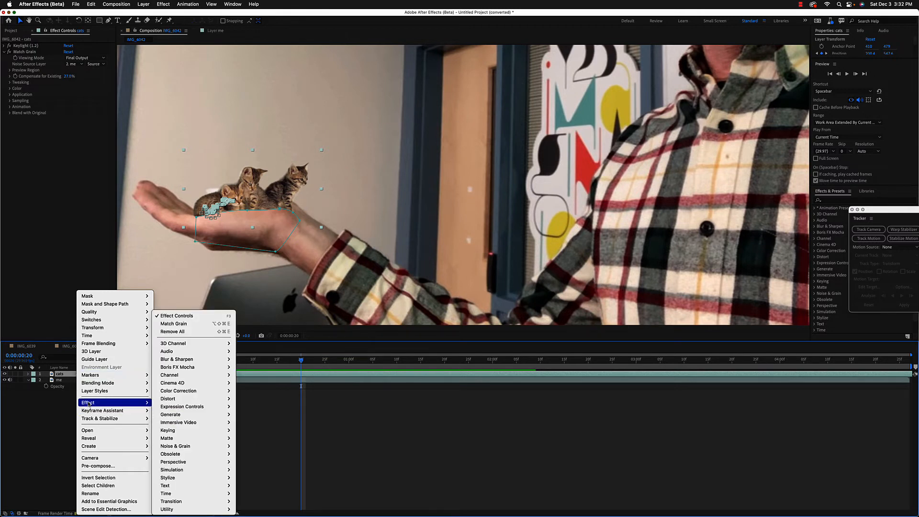
mouse_move(189, 392)
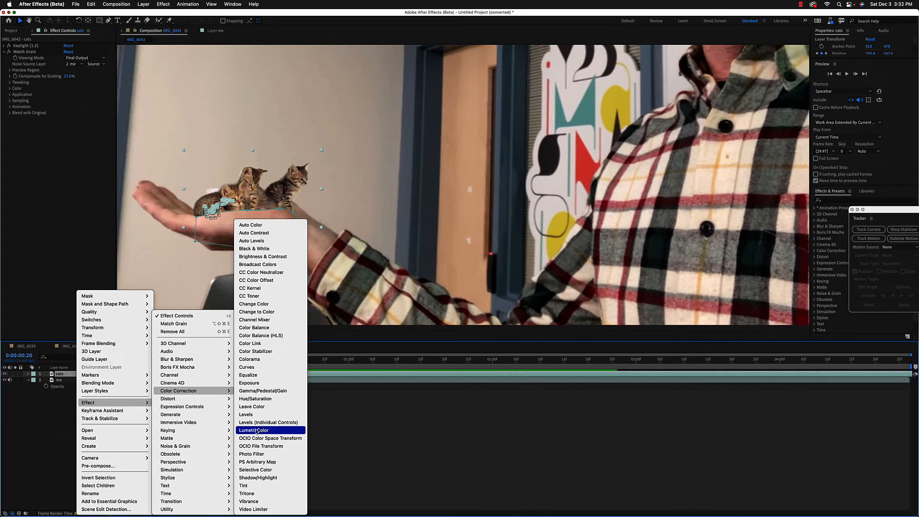
left_click(256, 430)
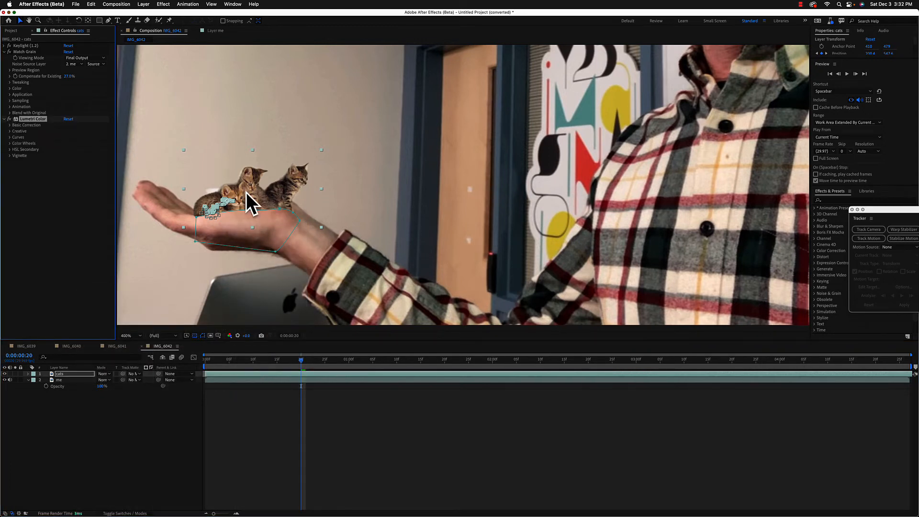
- Raise Blacks to 20 in the Basic Correction settings of the cats layer's Lumetri Color effect
left_click(9, 125)
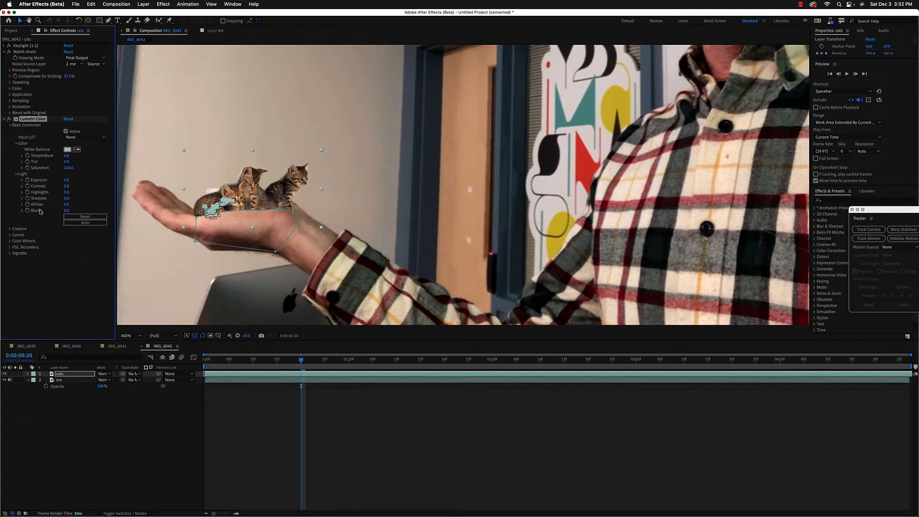
left_click_drag(66, 212, 71, 211)
scroll(378, 195, "down", 2)
scroll(496, 190, "up", 1)
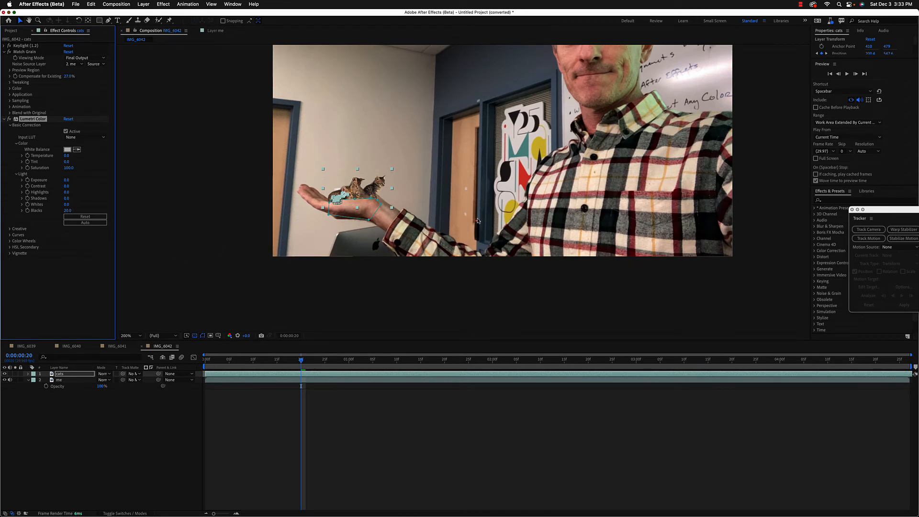
- Set Sharpen to -9 in the Creative settings of the cats' Lumetri Color, collapse the effect and deselect the layer
left_click(10, 229)
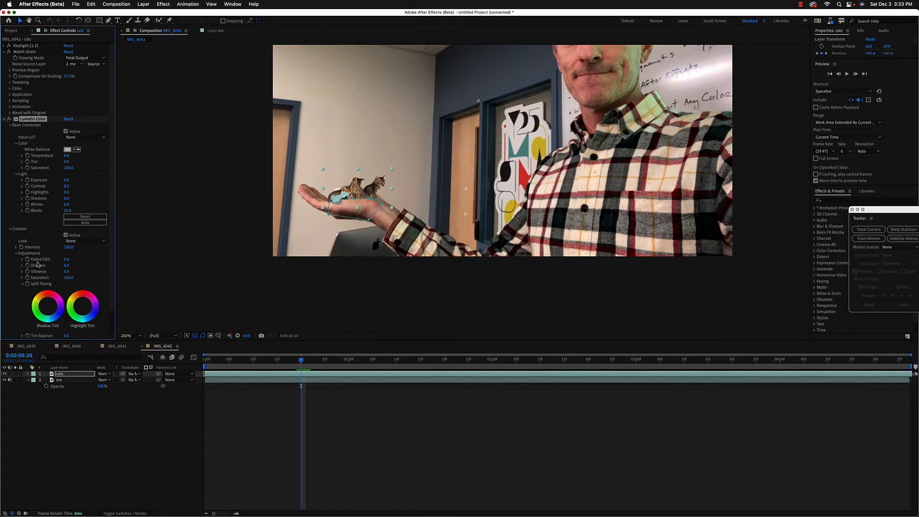
mouse_move(67, 267)
left_mouse_down()
mouse_move(83, 265)
mouse_move(52, 268)
left_mouse_up()
left_click_drag(67, 271, 67, 271)
scroll(502, 167, "up", 5)
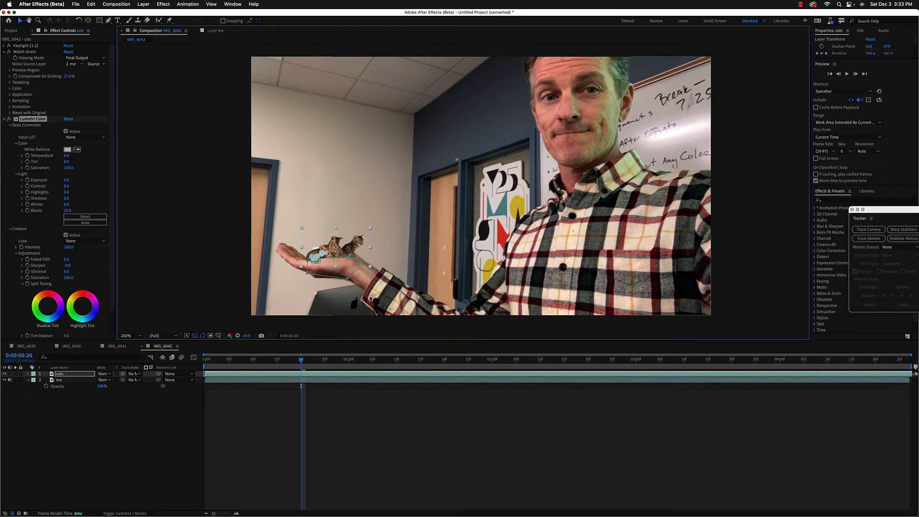
left_click(5, 119)
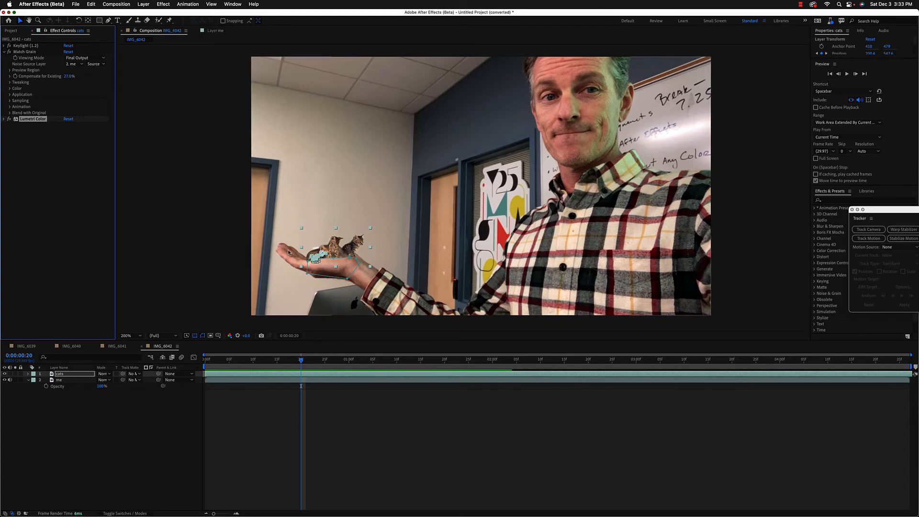
left_click(340, 435)
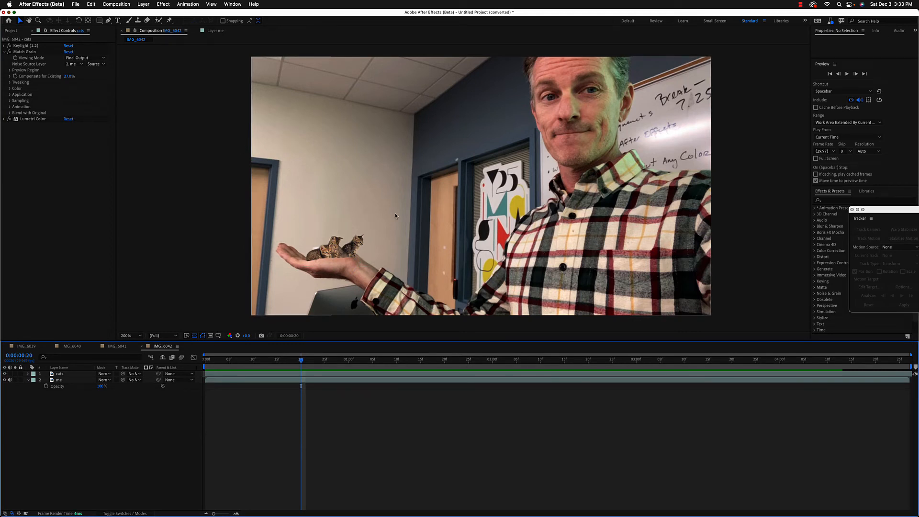
left_click(5, 119)
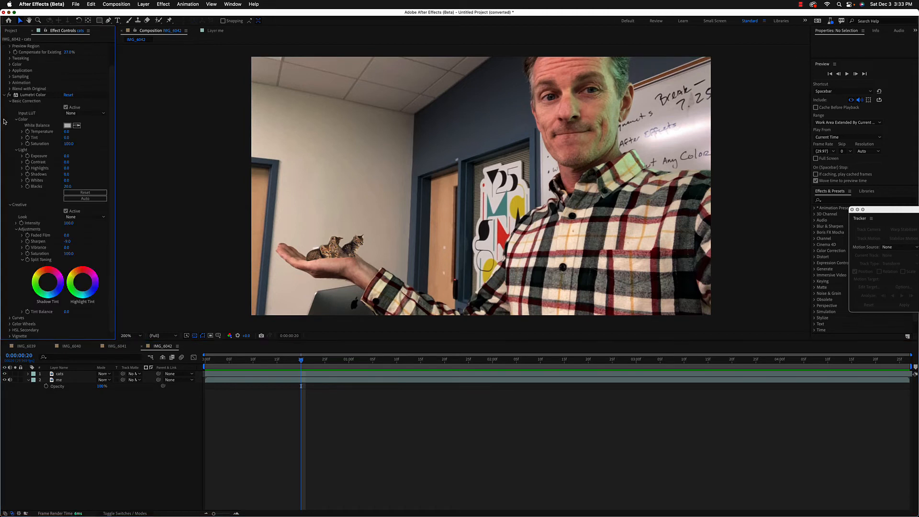
left_click(5, 95)
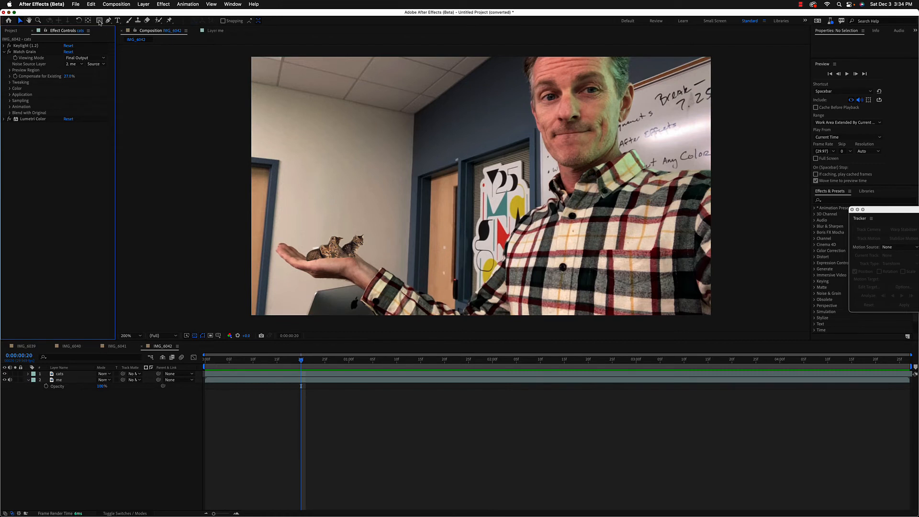
- Add a new adjustment layer above the cats and me layers
left_click(76, 4)
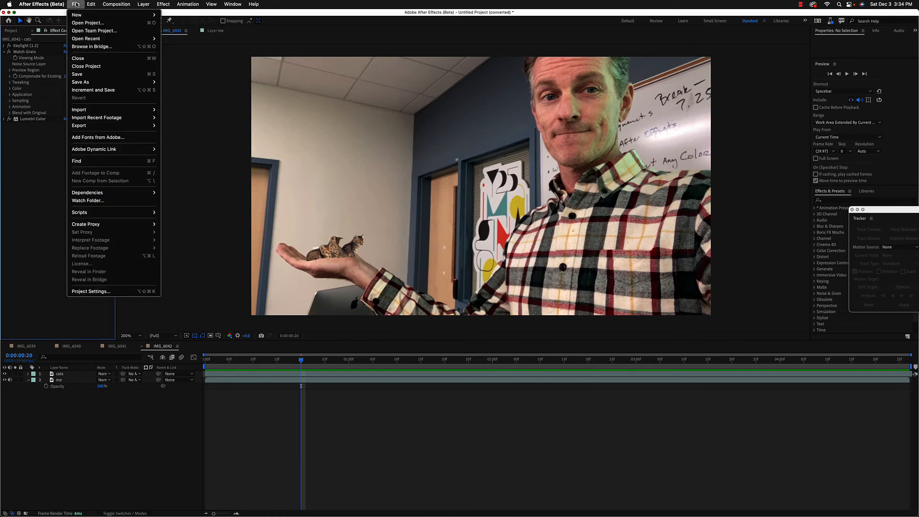
mouse_move(144, 15)
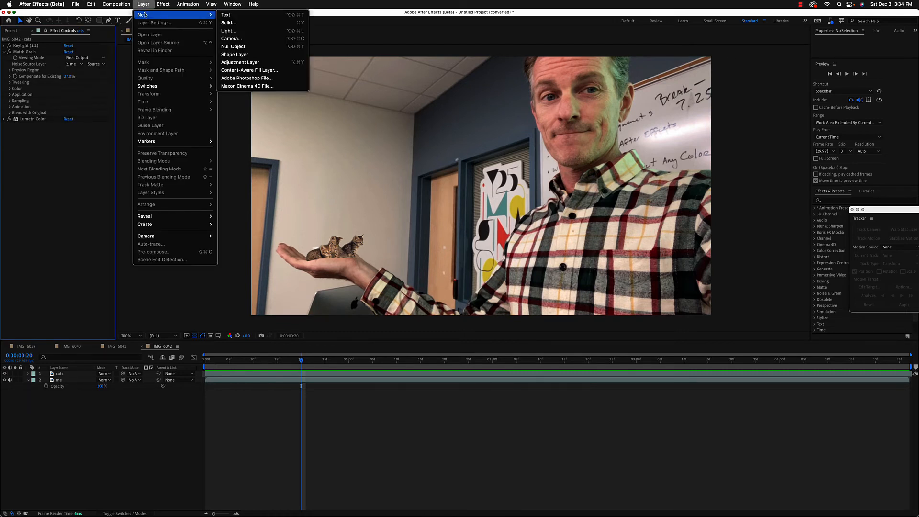
left_click(239, 63)
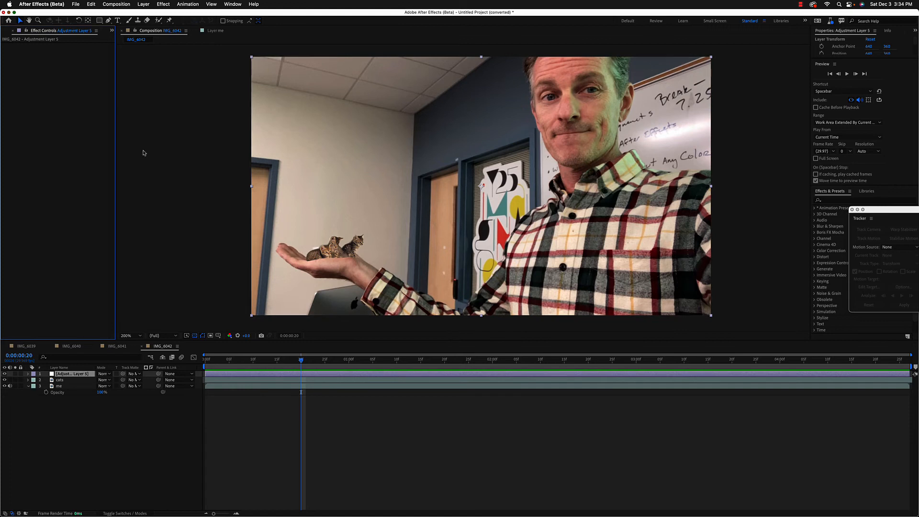
- Apply the Lumetri Color effect to the adjustment layer
right_click(81, 375)
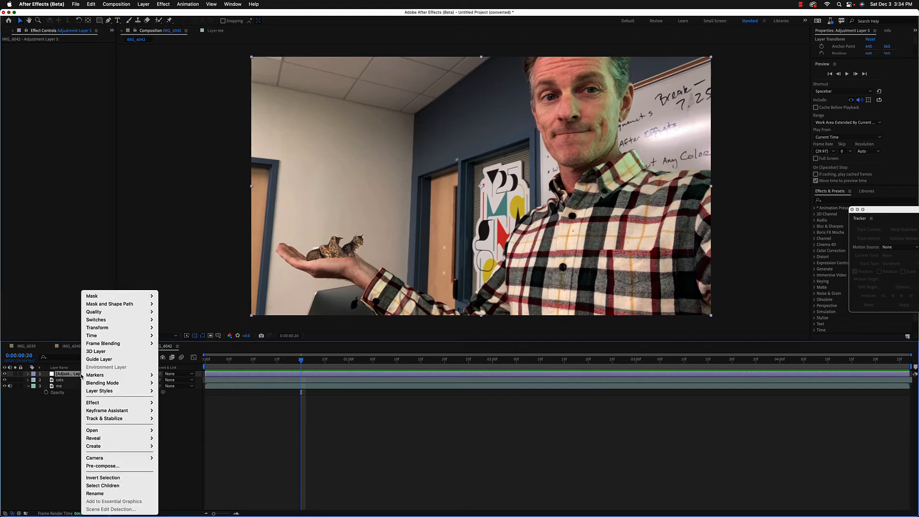
mouse_move(99, 404)
mouse_move(182, 409)
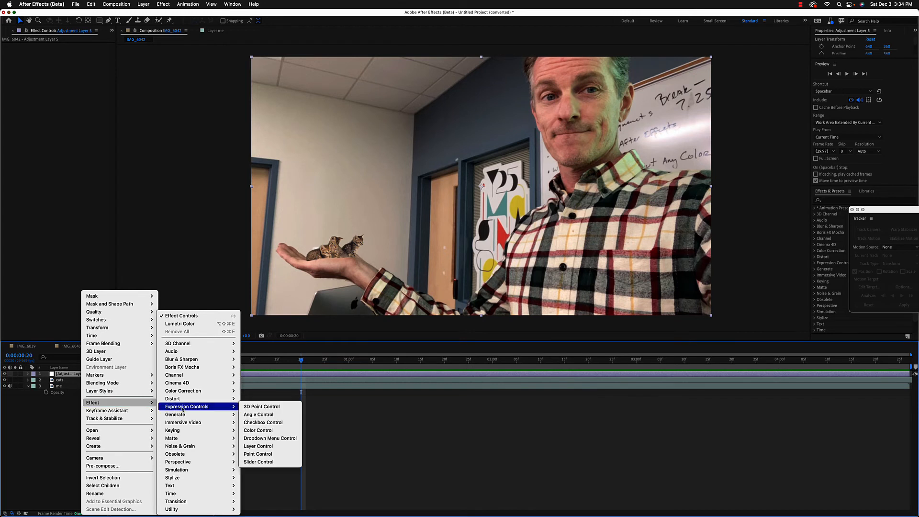
mouse_move(188, 428)
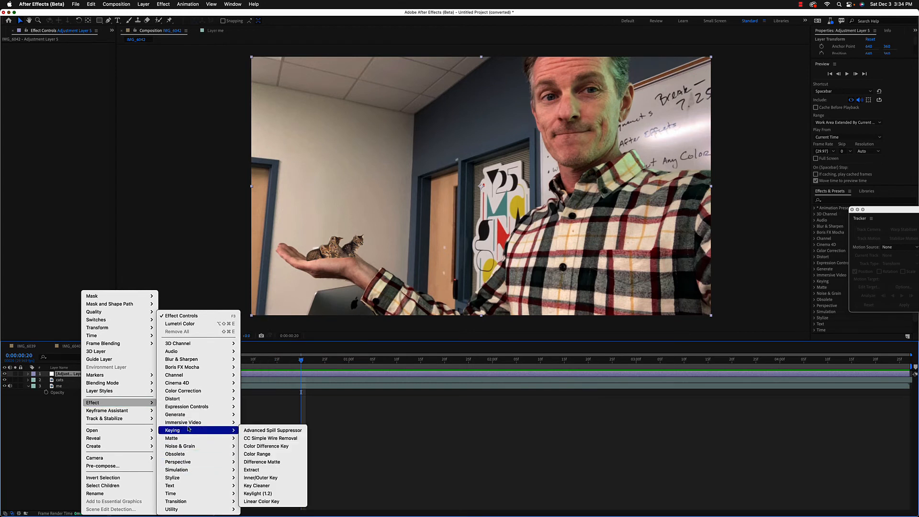
mouse_move(186, 391)
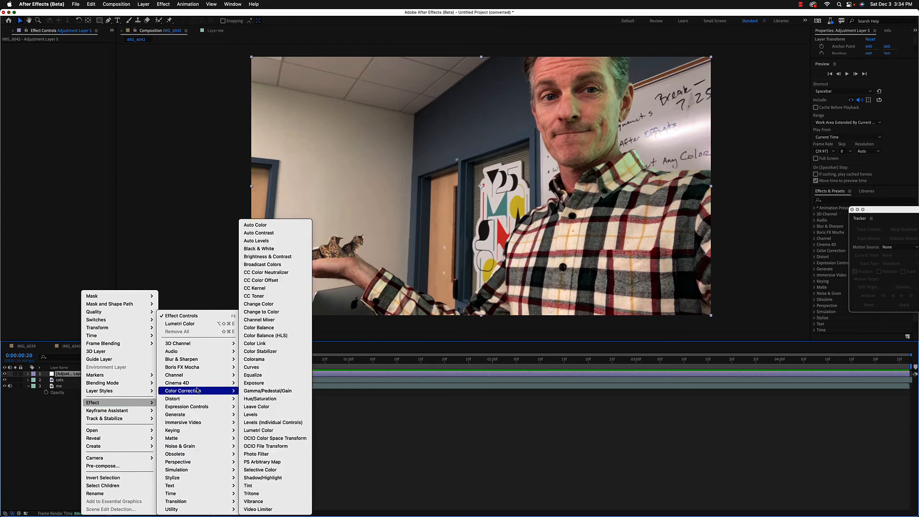
left_click(260, 432)
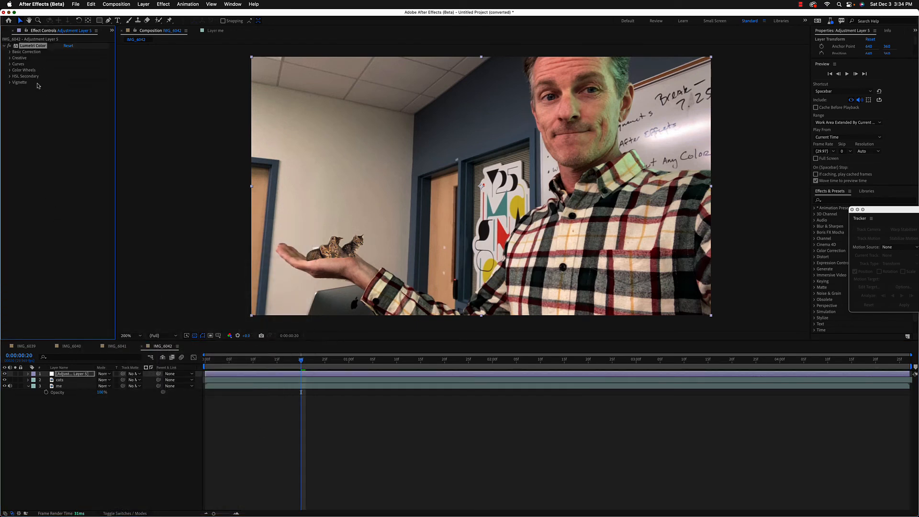
- Choose the Kodak 5218 Kodak 2395 creative look for the adjustment layer's Lumetri Color and reduce its Intensity to about 60
left_click(10, 57)
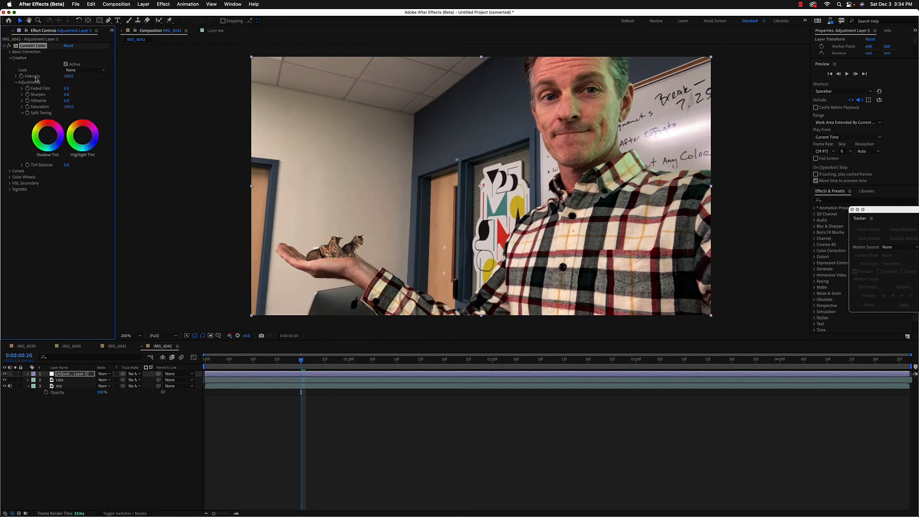
left_click(83, 71)
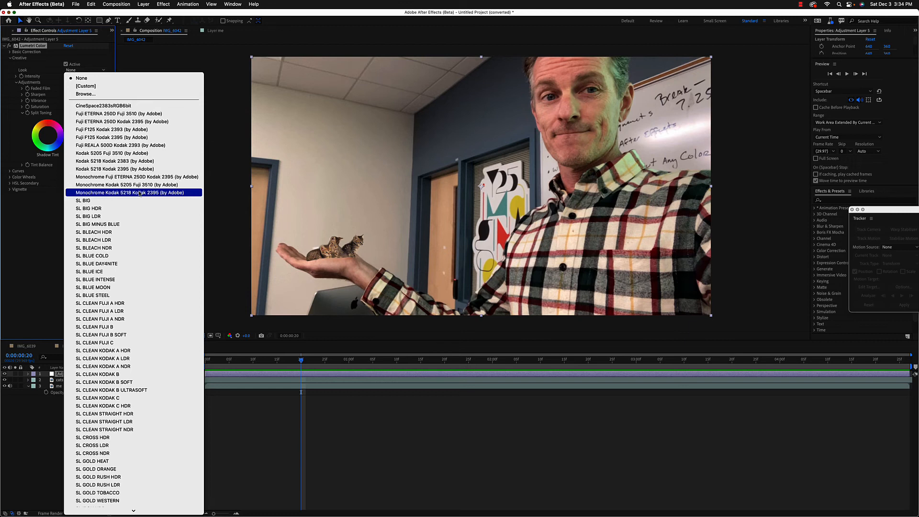
left_click(107, 170)
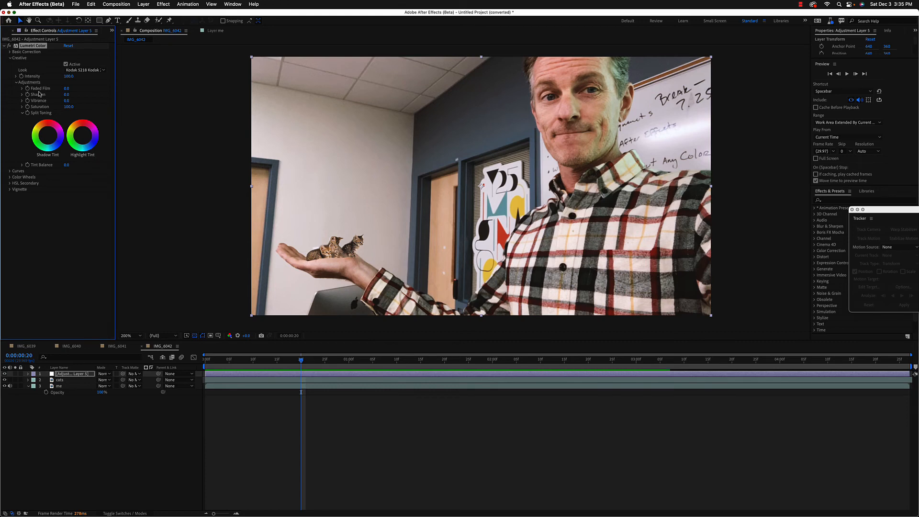
left_click_drag(71, 76, 56, 78)
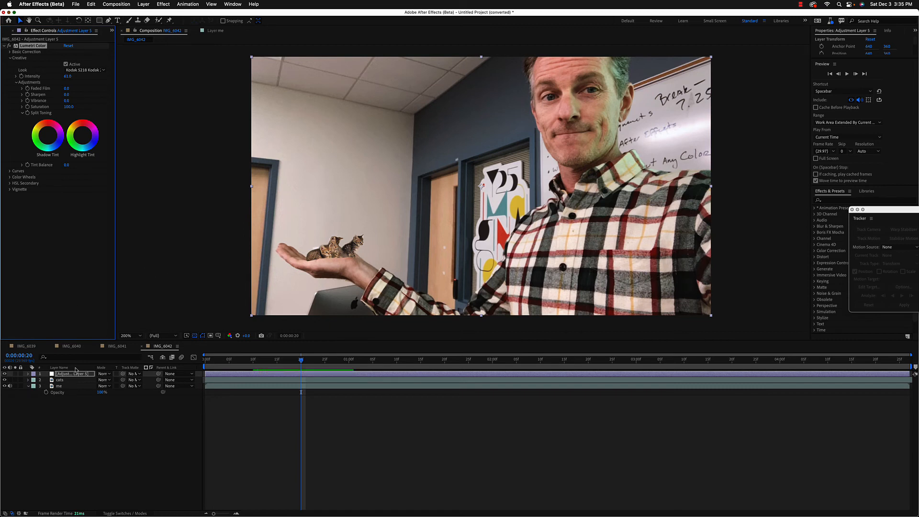
left_click(5, 45)
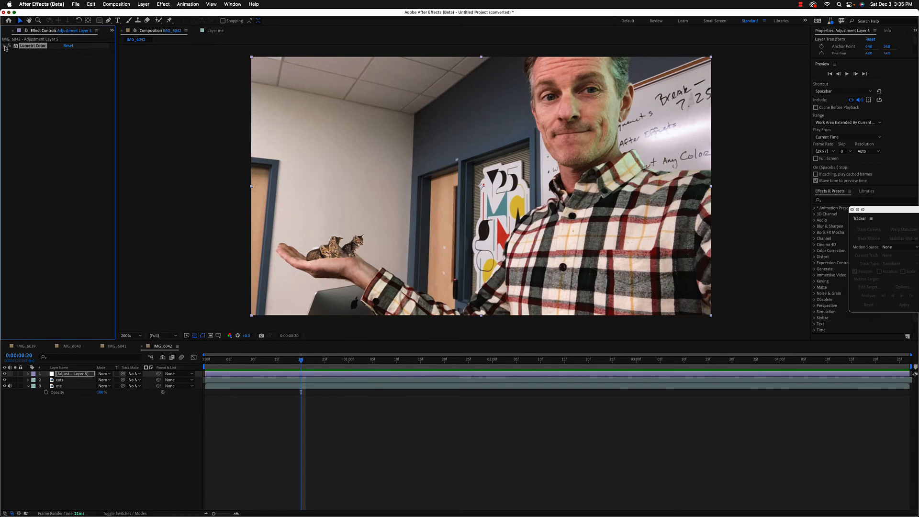
- Apply the Photo Filter color correction effect to the adjustment layer
left_click(75, 373)
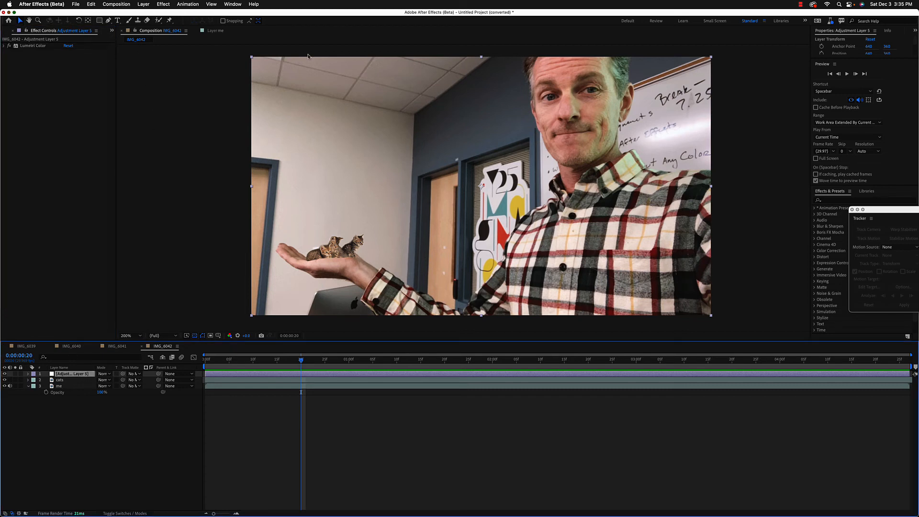
right_click(79, 376)
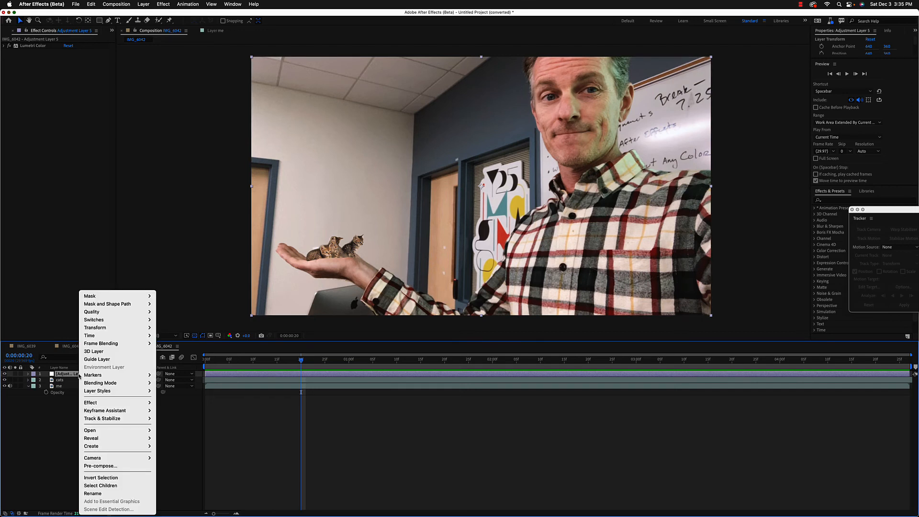
mouse_move(91, 403)
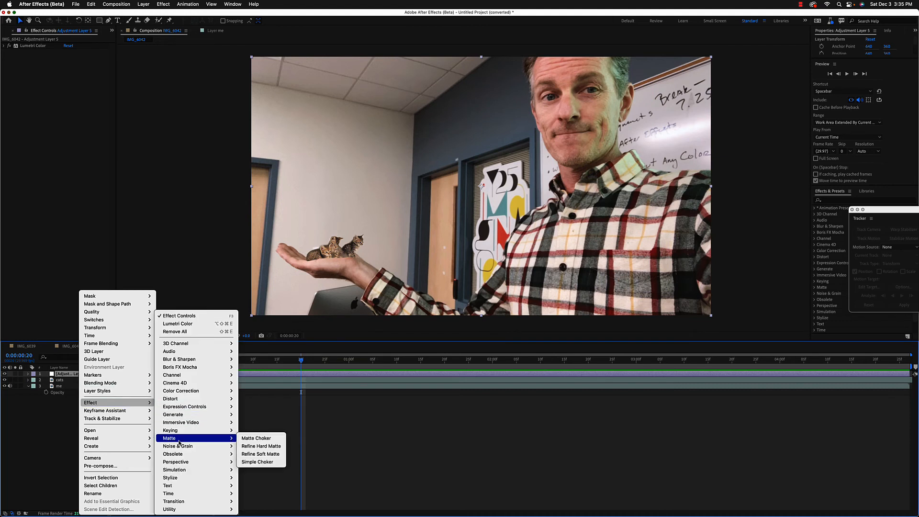
mouse_move(194, 465)
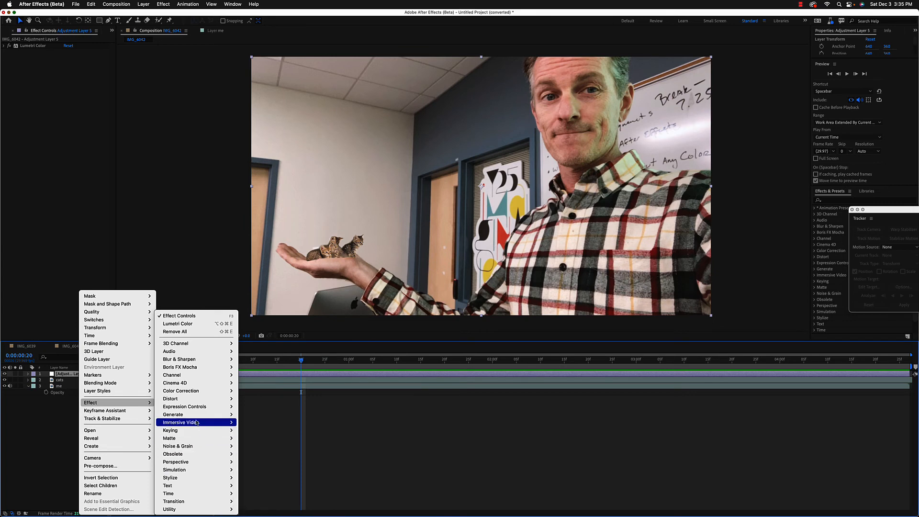
mouse_move(199, 393)
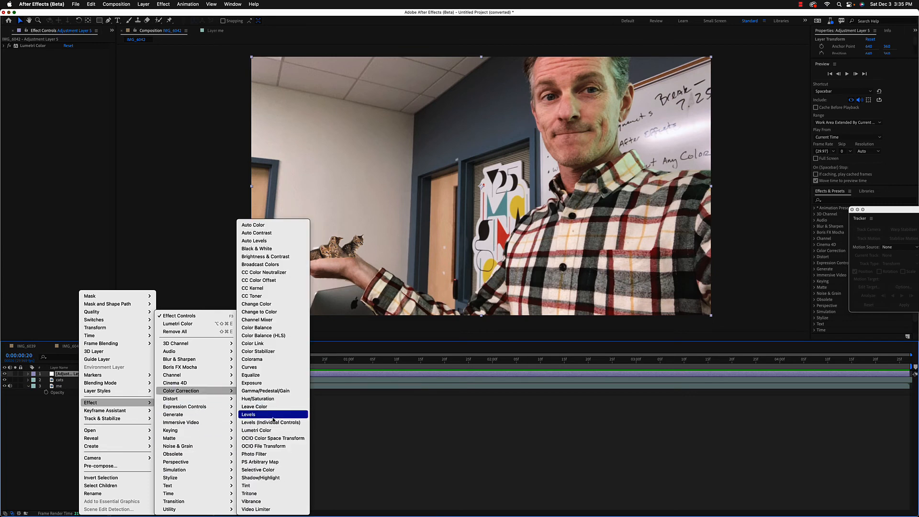
left_click(251, 454)
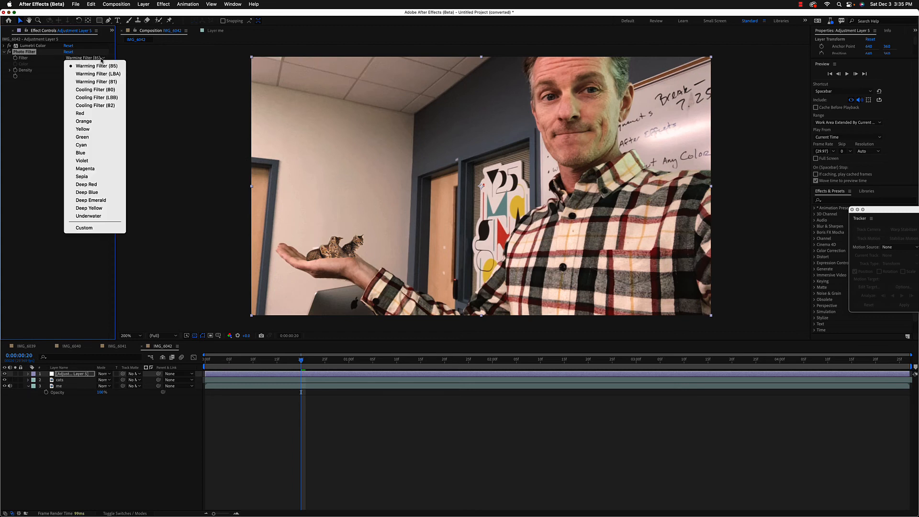
- Try Cooling Filter (80) in Photo Filter and switch the filter back to Warming Filter (85)
left_click(102, 60)
left_click(98, 90)
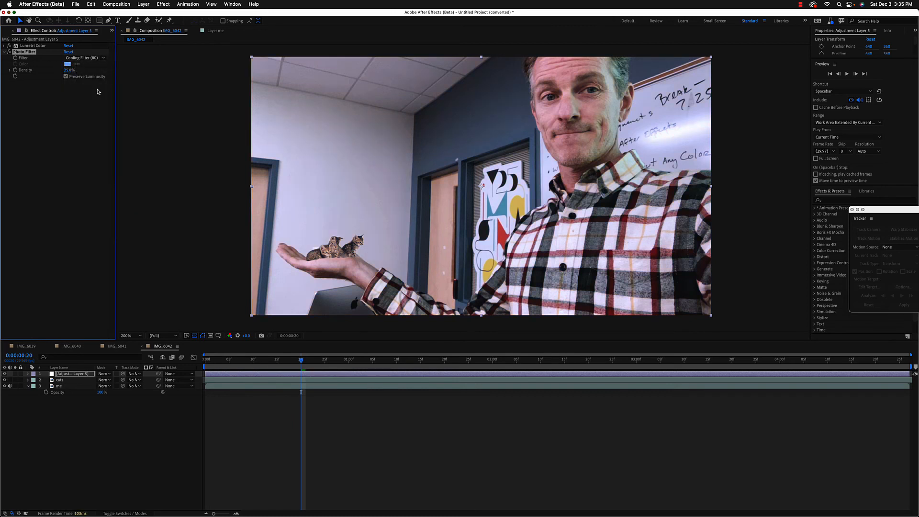
left_click(102, 58)
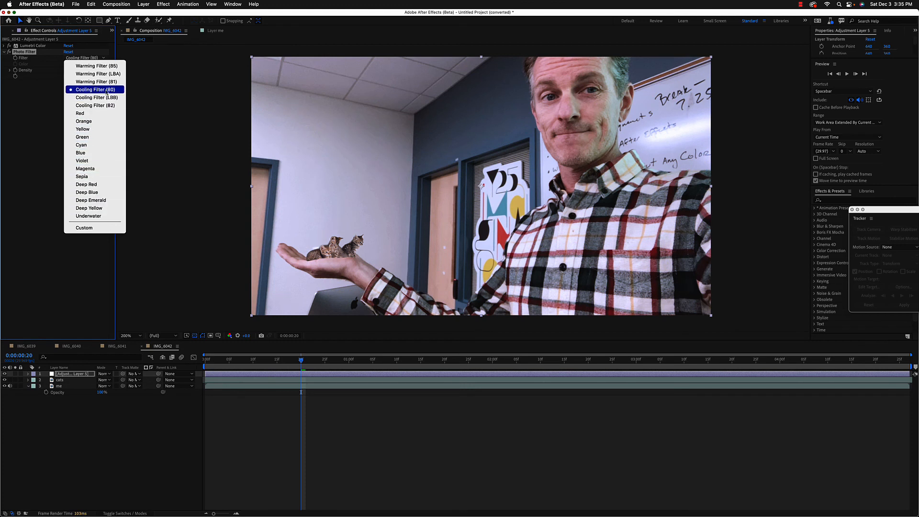
left_click(106, 67)
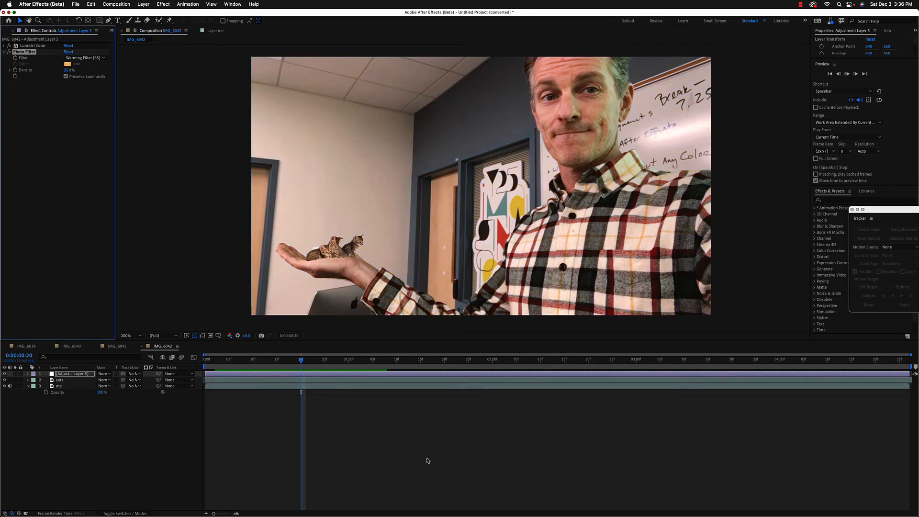
- Preview the graded kitten composite from the first frame and return to the start of the timeline
key("Page_Up")
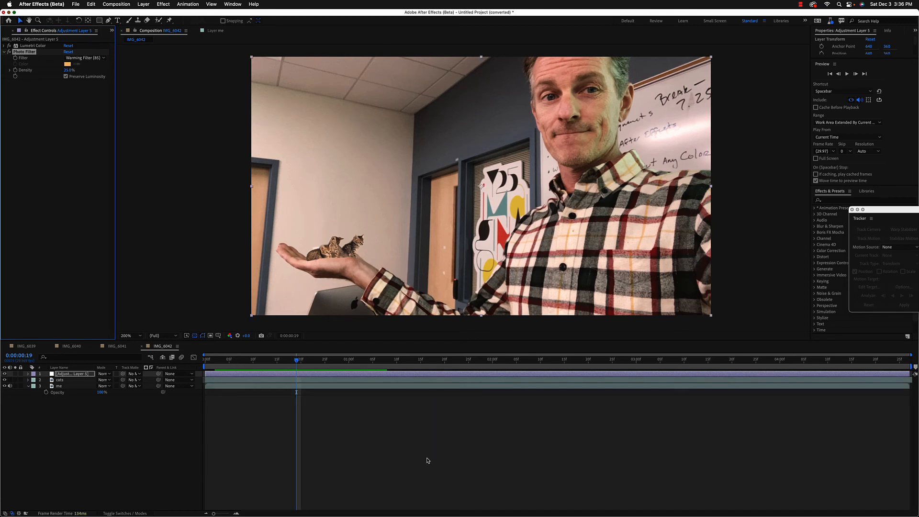
left_click_drag(295, 361, 199, 363)
key("space")
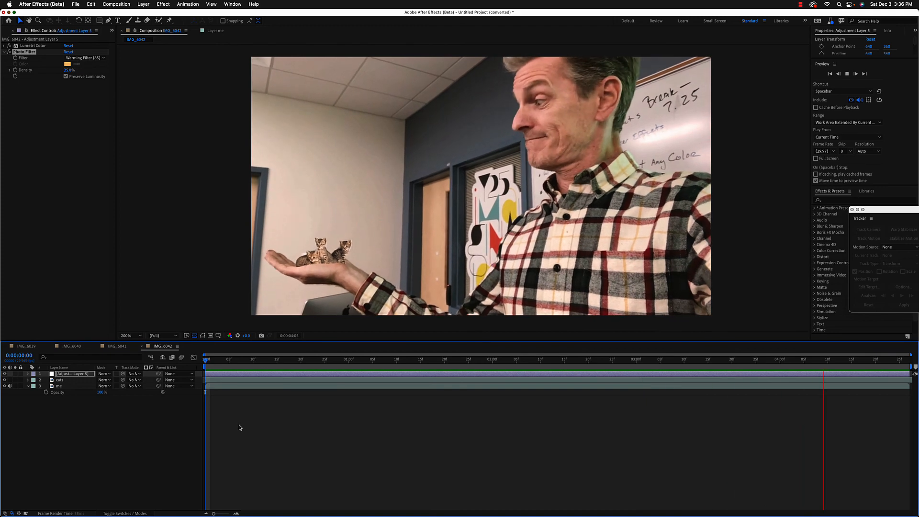
key("space")
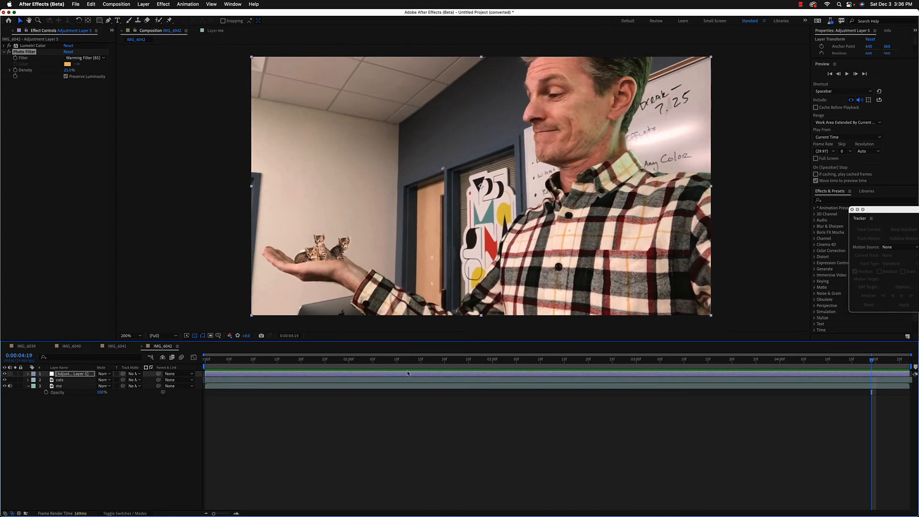
left_click_drag(874, 360, 177, 330)
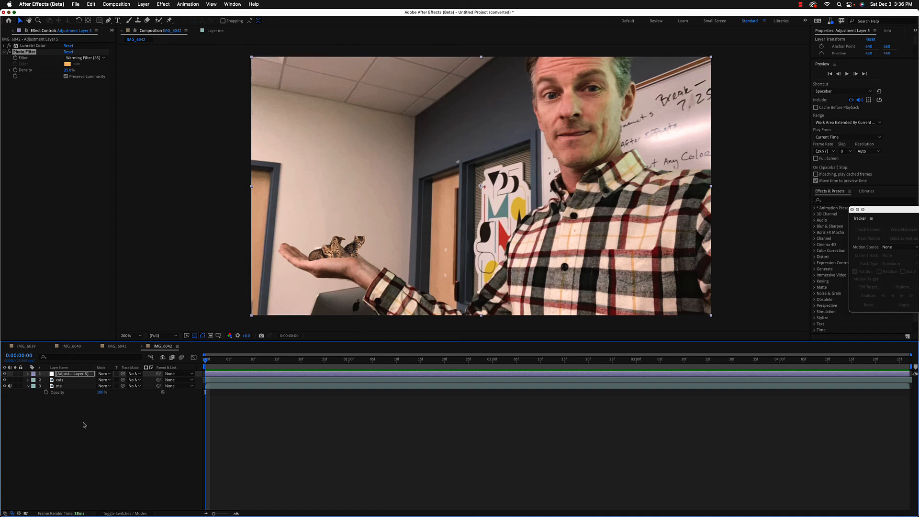
- Pre-compose the adjustment layer, cats and me layers together, moving all attributes into the new composition
left_click_drag(118, 435, 73, 361)
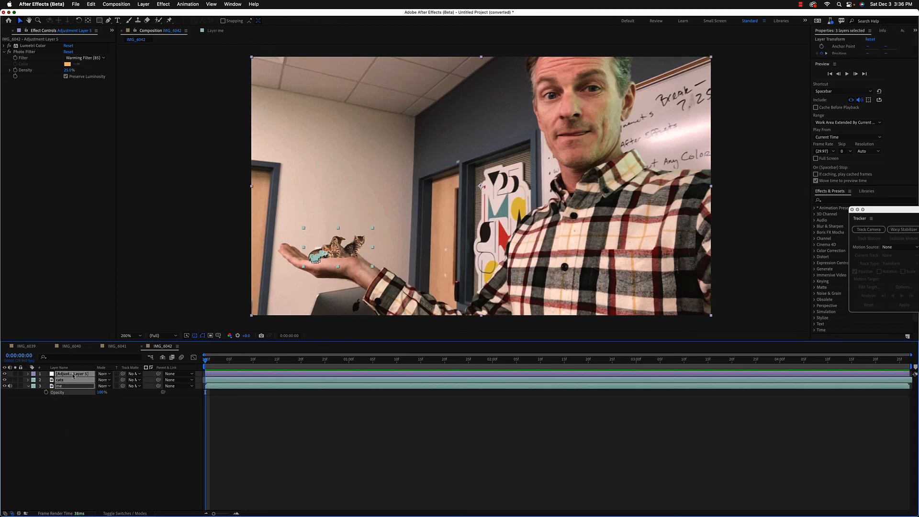
right_click(72, 386)
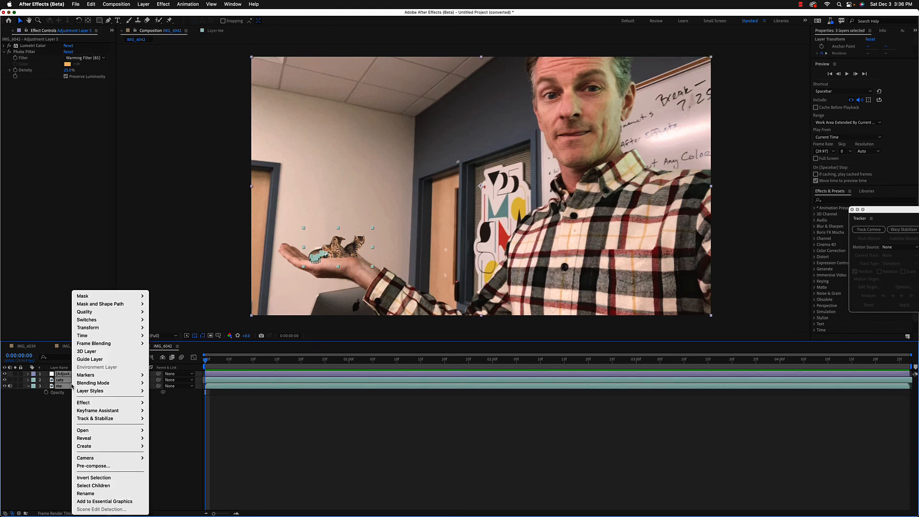
left_click(95, 466)
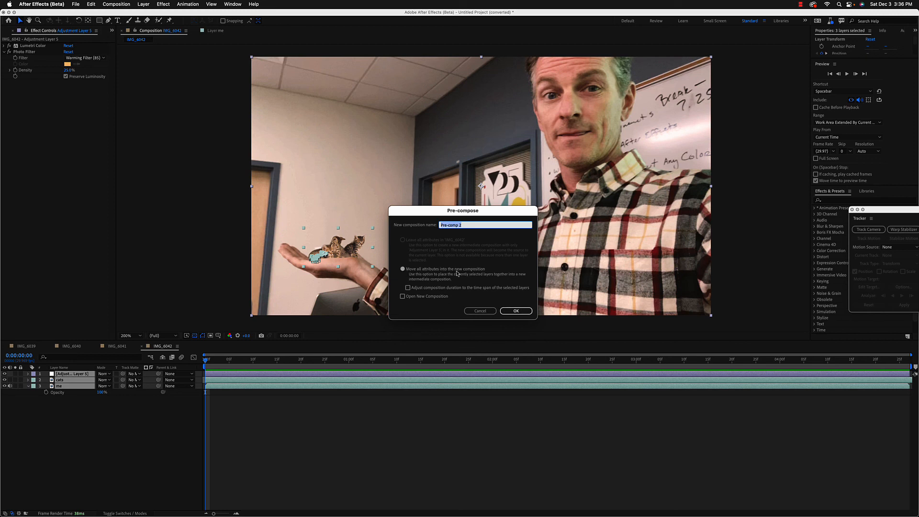
left_click(508, 310)
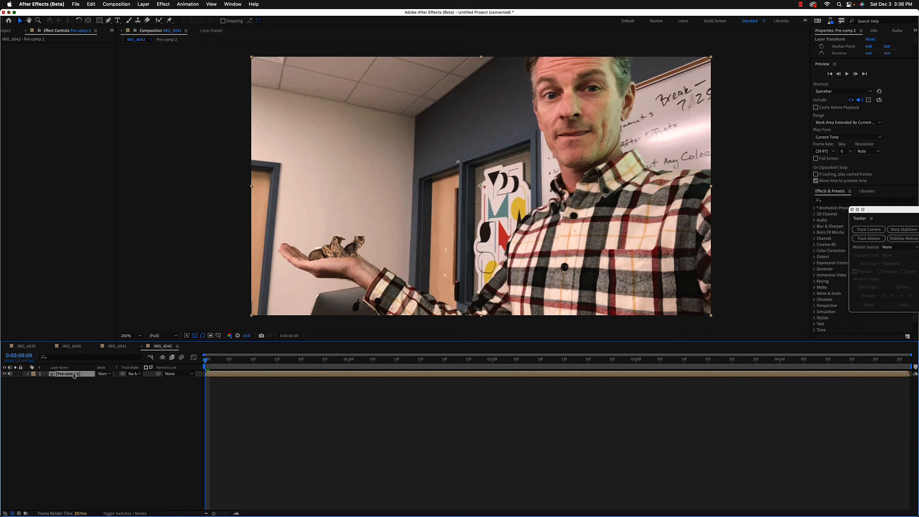
- Animate the pre-comp's Scale from 100% at the first frame to 118% at 0:00:04:26
key("s")
key("alt+shift+s")
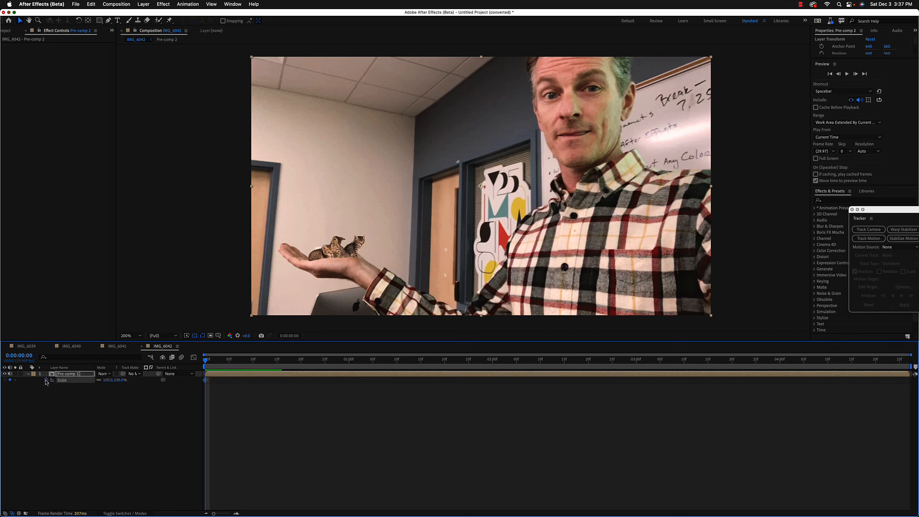
left_click_drag(206, 361, 907, 413)
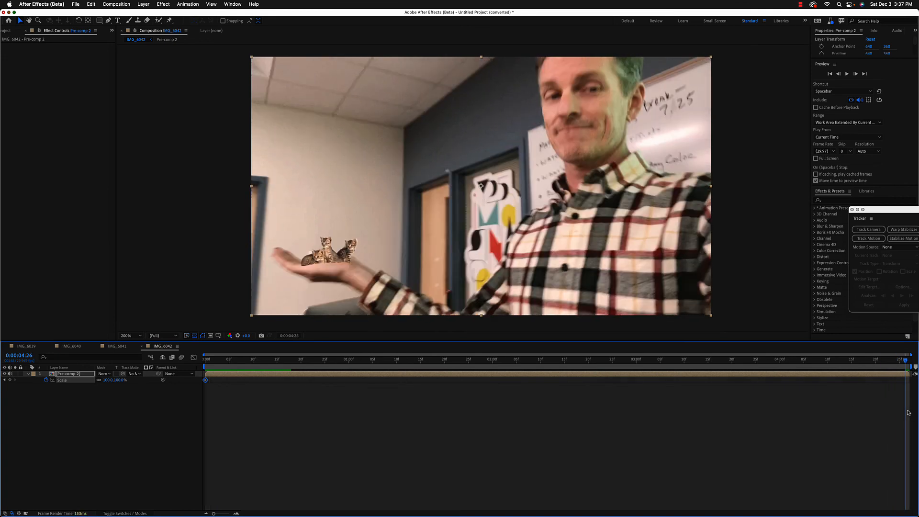
left_click(120, 380)
type("118")
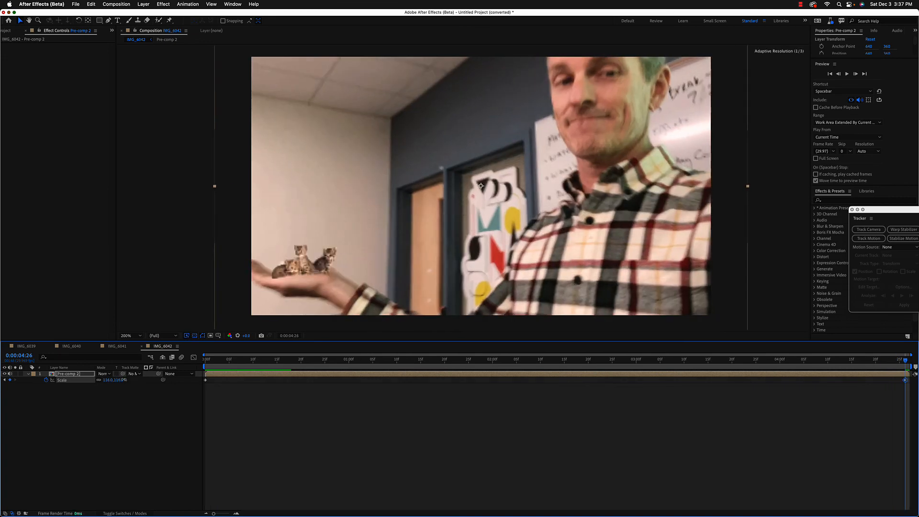
key("Return")
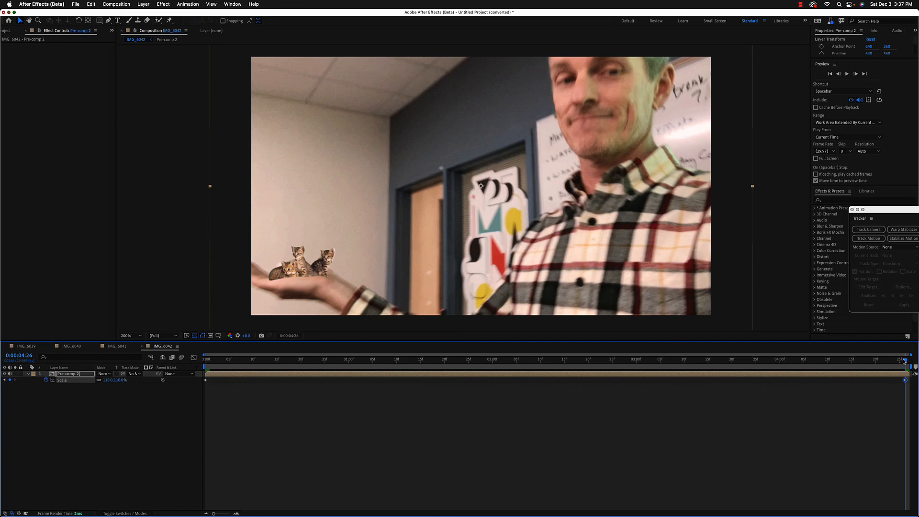
- Keyframe the pre-comp's Position at the first frame and shift it to about 753, 290 at 0:00:04:26
left_click_drag(904, 360, 123, 332)
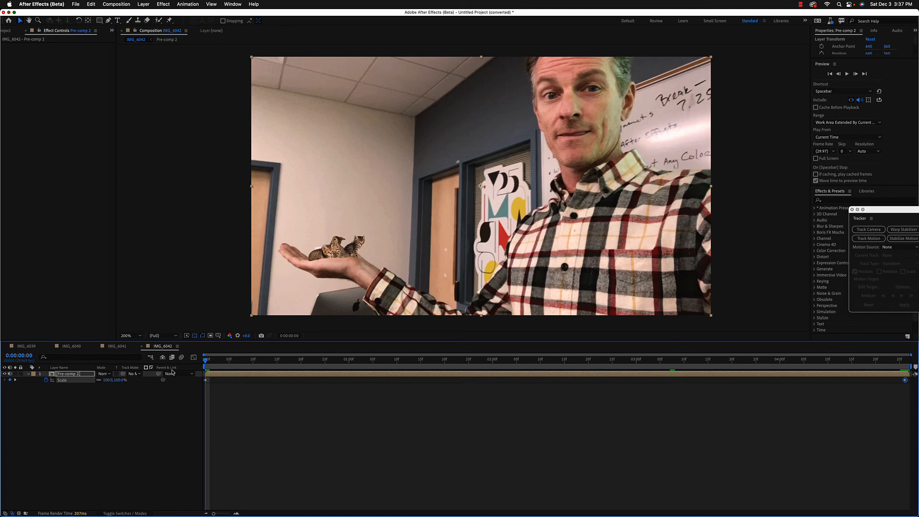
key("p")
left_click(46, 379)
left_click_drag(213, 362, 915, 387)
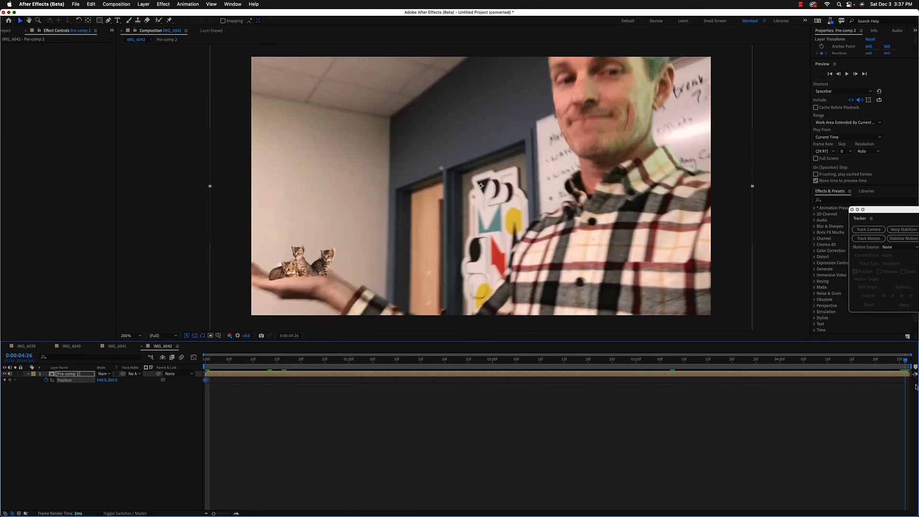
left_click_drag(114, 379, 143, 387)
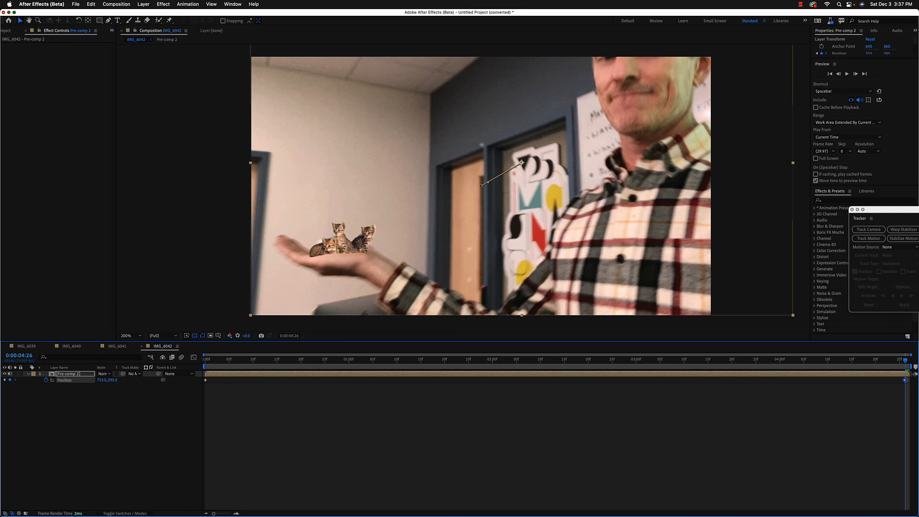
- Show the pre-comp's Position and Scale keyframes together and preview the push-in from the first frame
left_click_drag(270, 366, 119, 365)
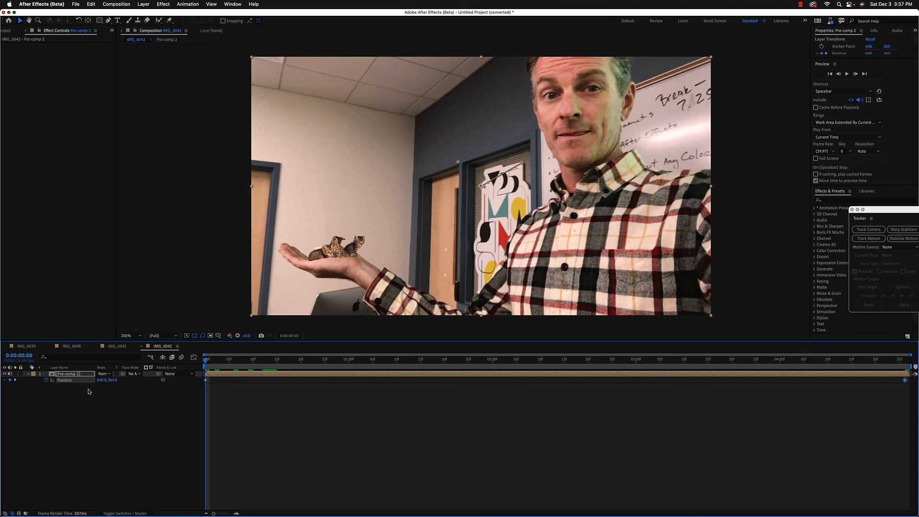
key("shift+s")
key("space")
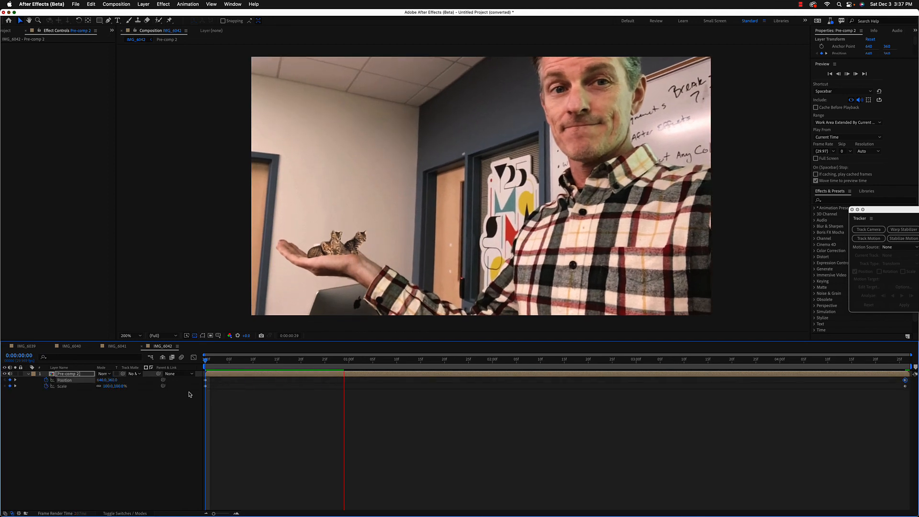